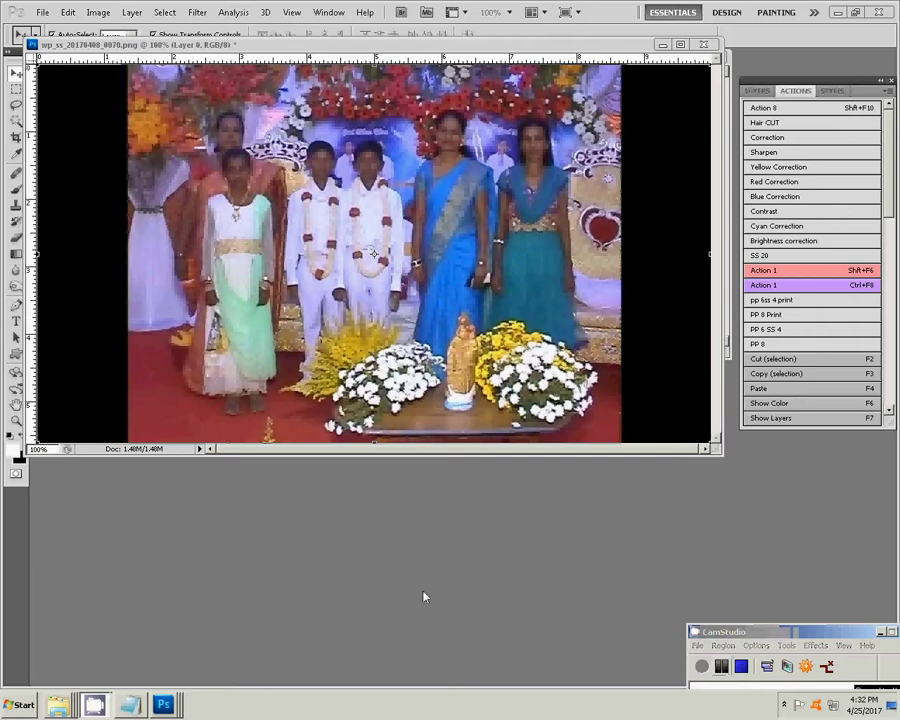
# Step: Apply Levels to the group photo with input values 11, 1.18 and 218
pyautogui.hotkey('ctrl', 'l')
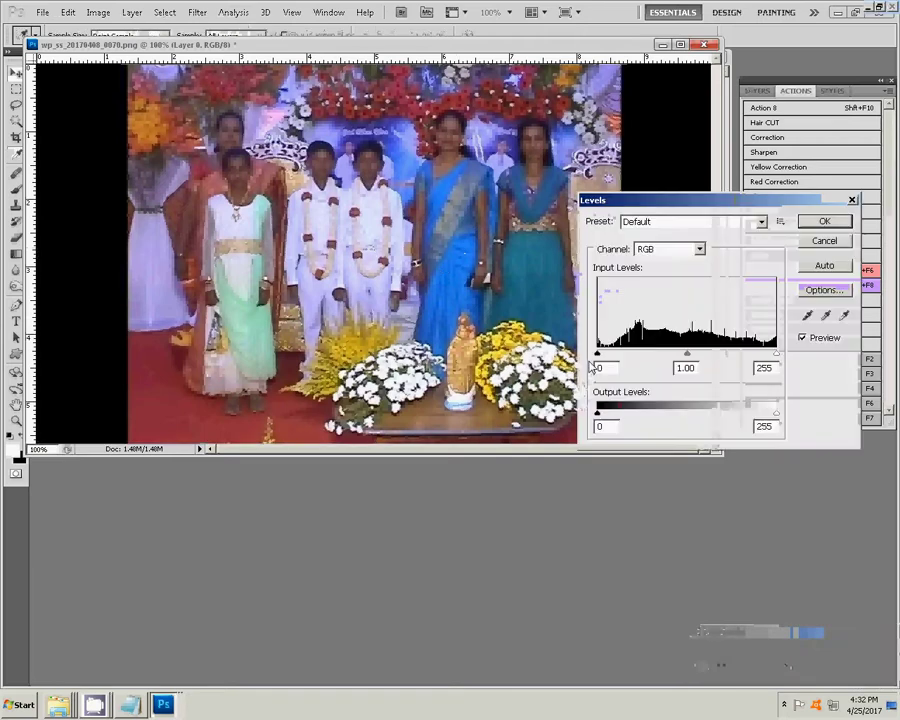
pyautogui.moveTo(686, 355); pyautogui.dragTo(668, 356)
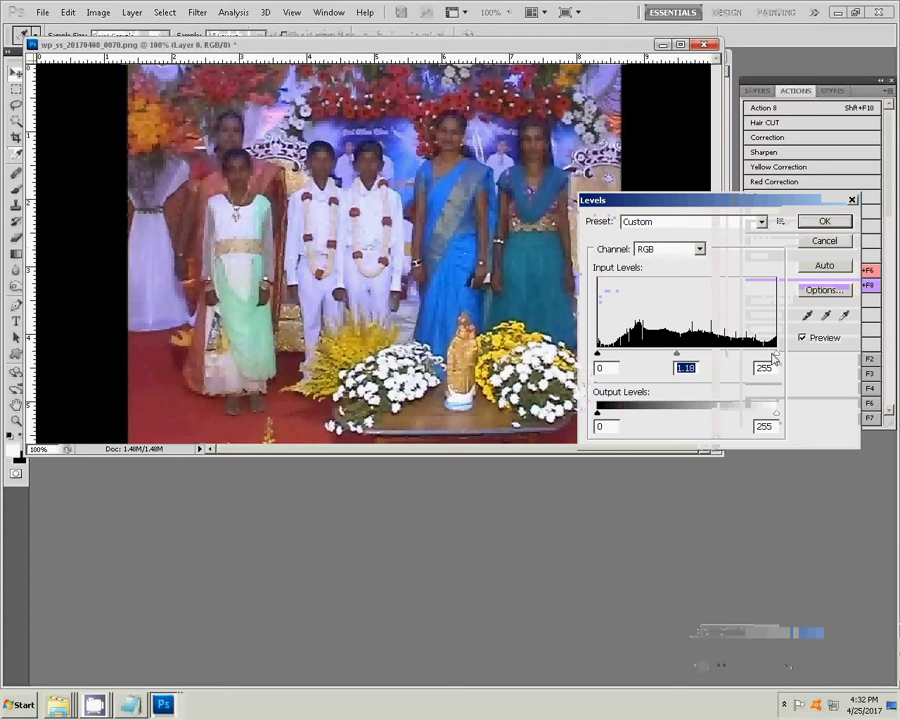
pyautogui.moveTo(776, 355); pyautogui.dragTo(751, 356)
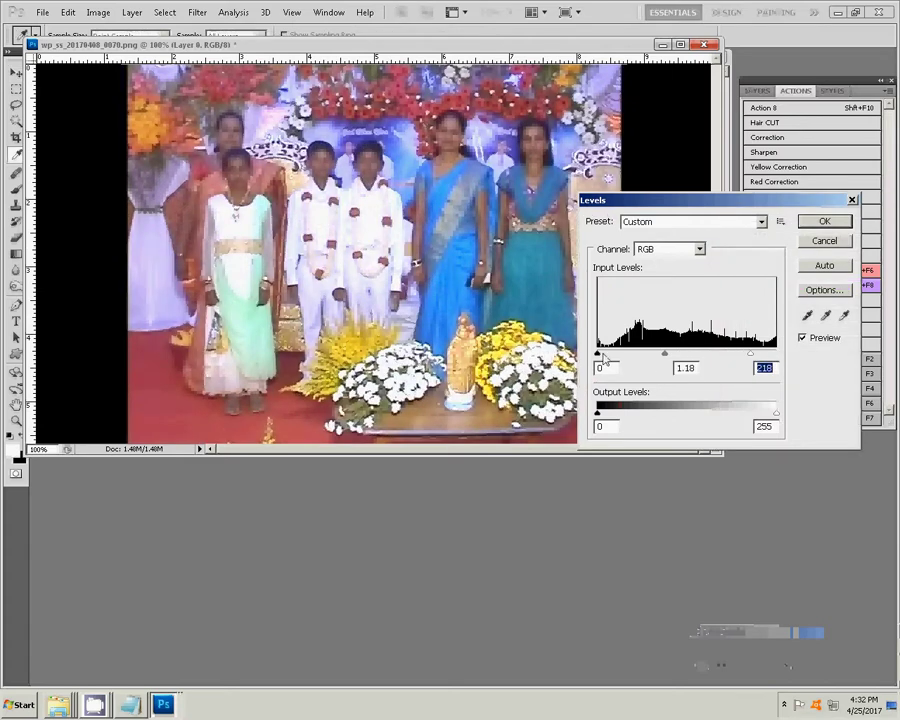
pyautogui.moveTo(599, 356); pyautogui.dragTo(604, 356)
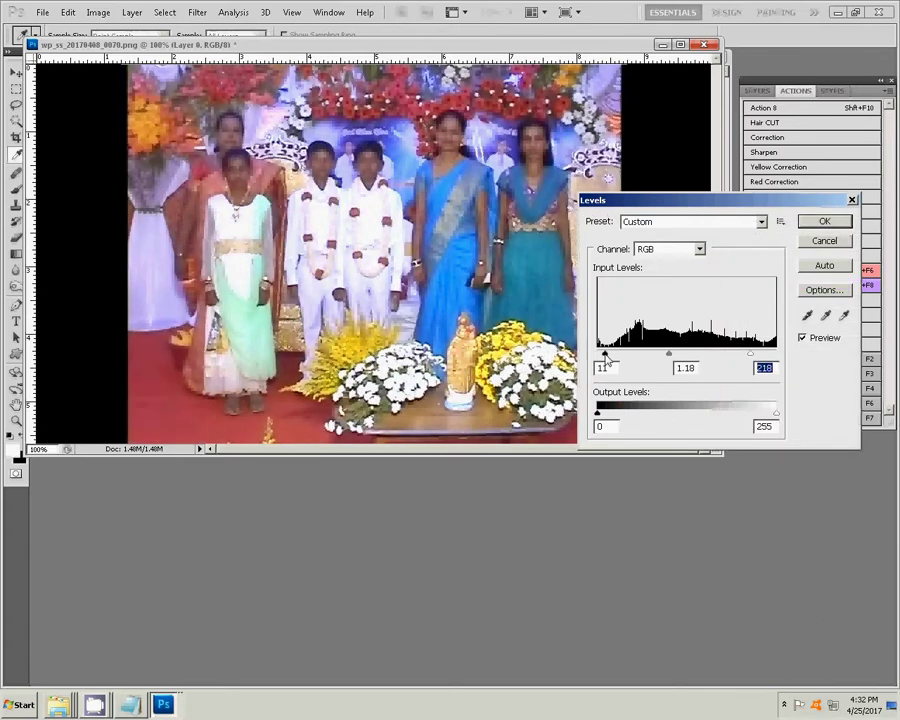
pyautogui.click(817, 226)
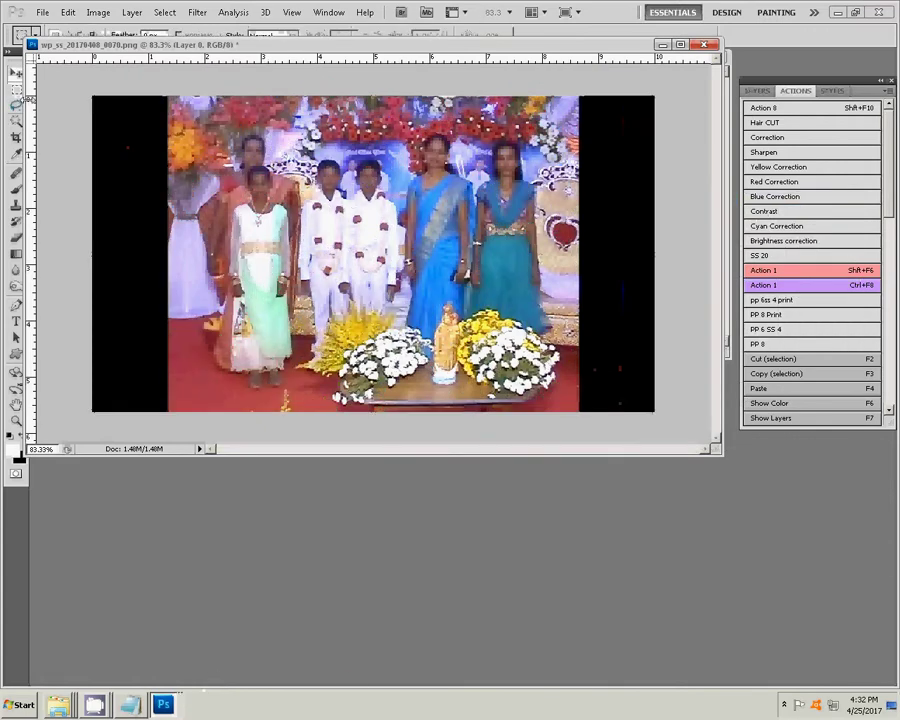
# Step: Switch to the rectangular marquee and close the corrected photo, discarding its changes
pyautogui.press('m')
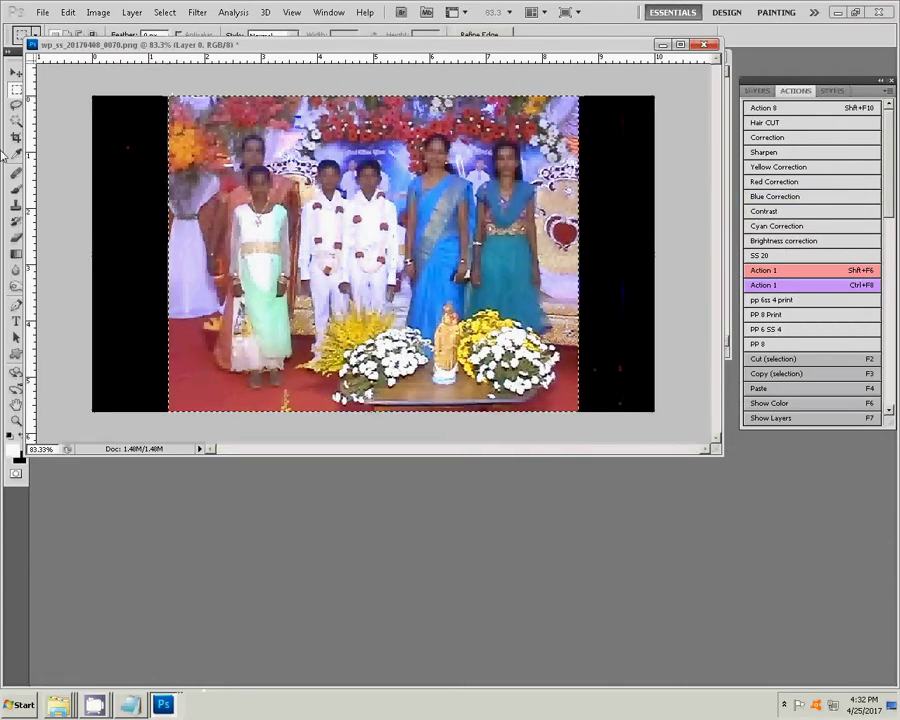
pyautogui.hotkey('ctrl', 'w')
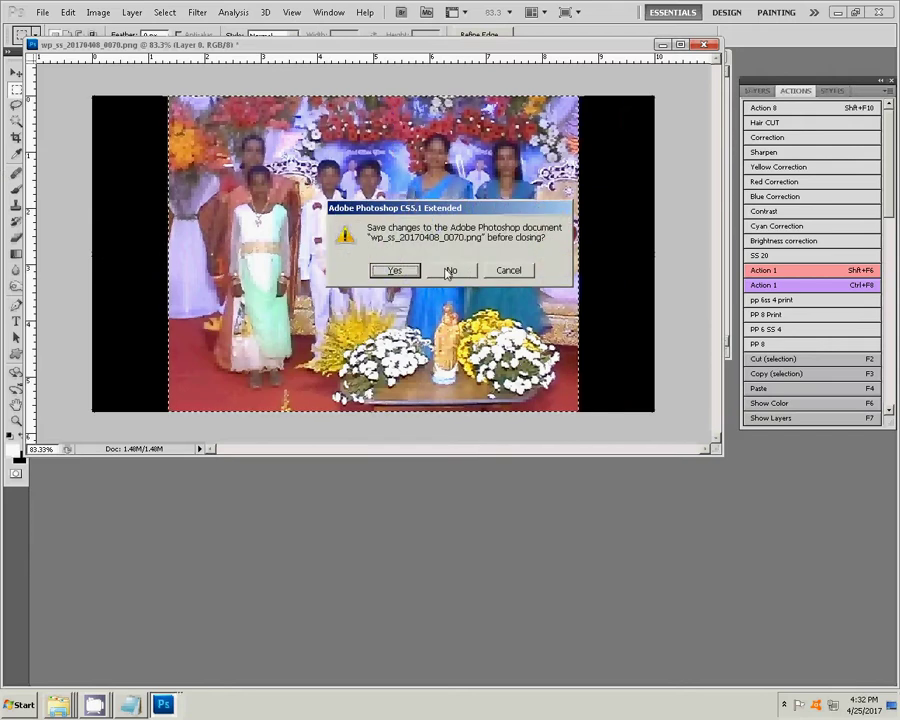
pyautogui.click(450, 272)
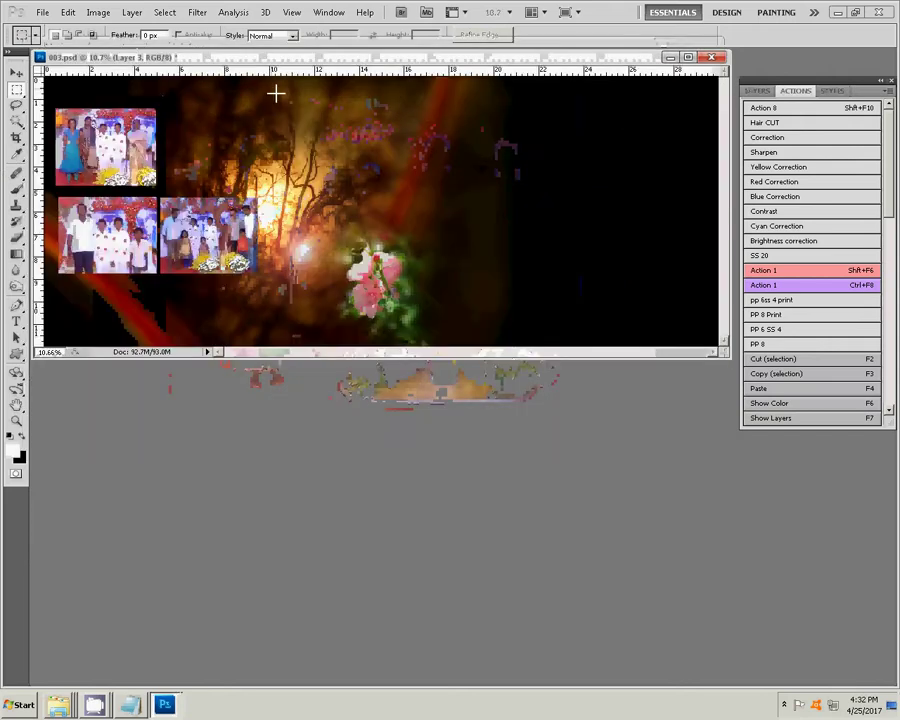
# Step: Paste the group photo into 003.psd and place it top-right beside the first photo
pyautogui.hotkey('ctrl', 'v')
pyautogui.press('v')
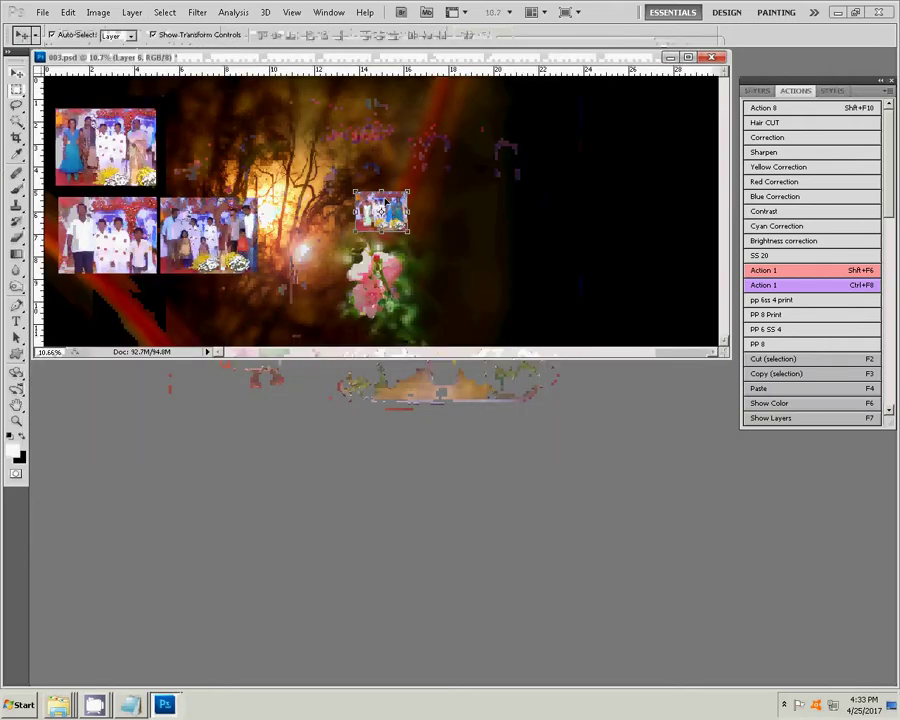
pyautogui.moveTo(382, 191); pyautogui.dragTo(382, 133)
pyautogui.press('Escape')
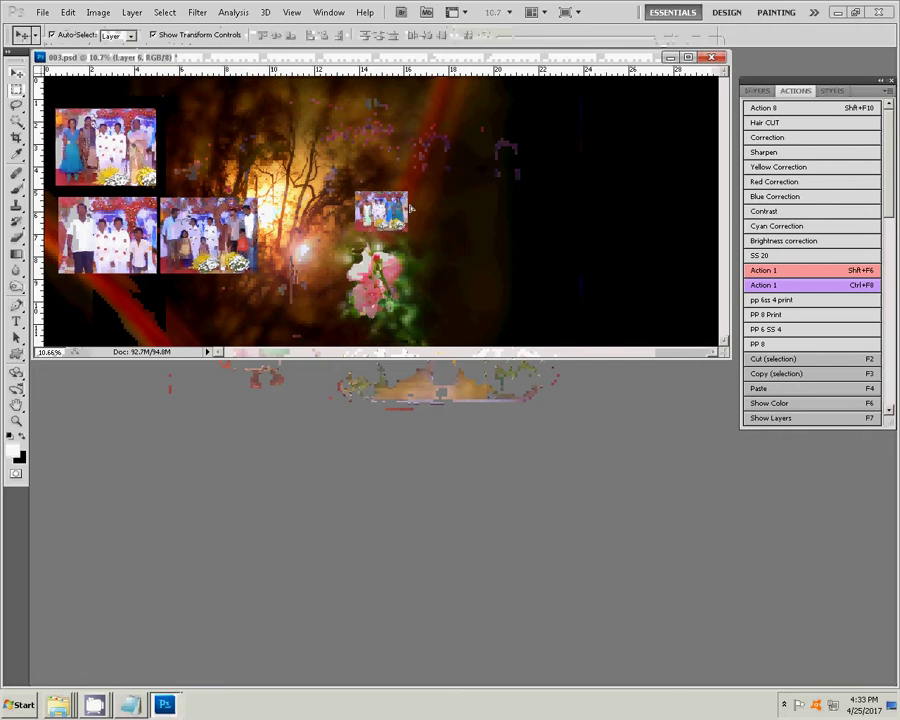
pyautogui.moveTo(410, 208)
pyautogui.mouseDown()
pyautogui.moveTo(229, 141)
pyautogui.moveTo(253, 186)
pyautogui.mouseUp()
pyautogui.hotkey('ctrl', 't')
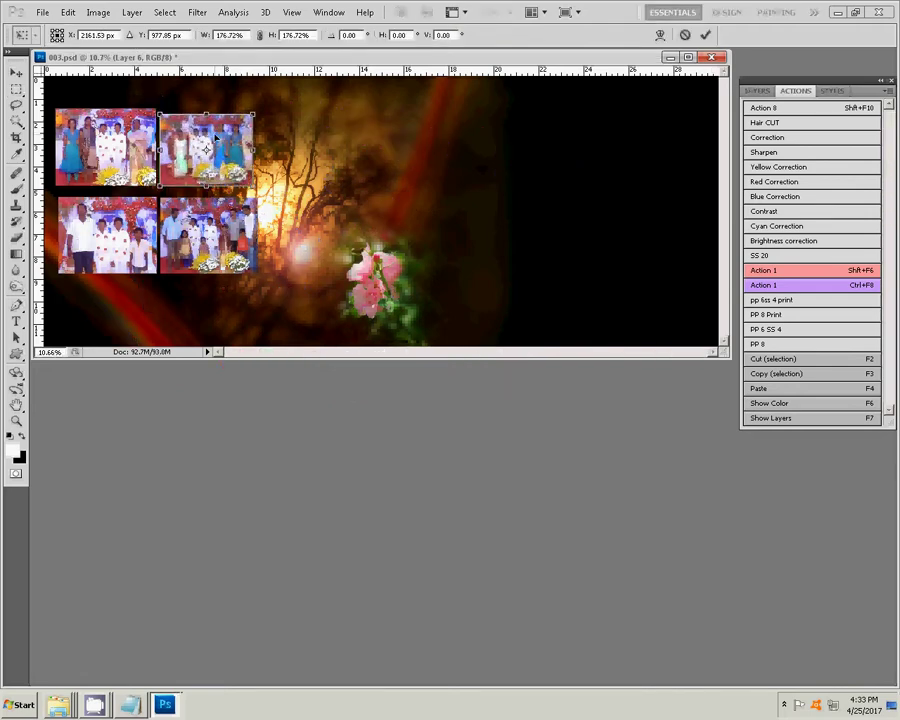
pyautogui.press('Return')
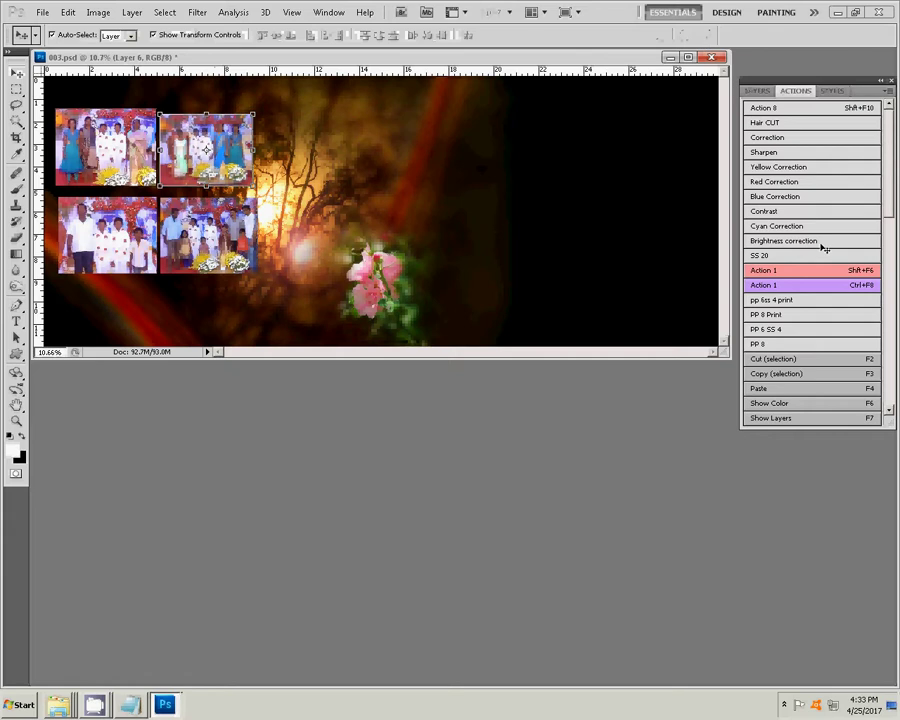
# Step: Merge the four photo layers into a single layer with Ctrl+E twice
pyautogui.click(758, 92)
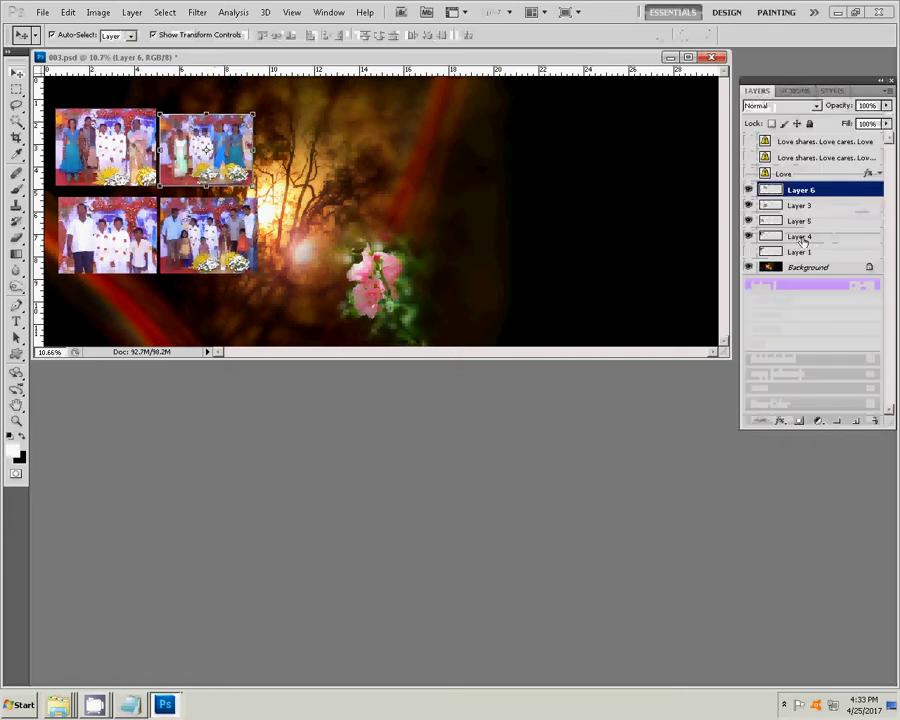
pyautogui.hotkey('ctrl', 'e')
pyautogui.hotkey('ctrl', 'e')
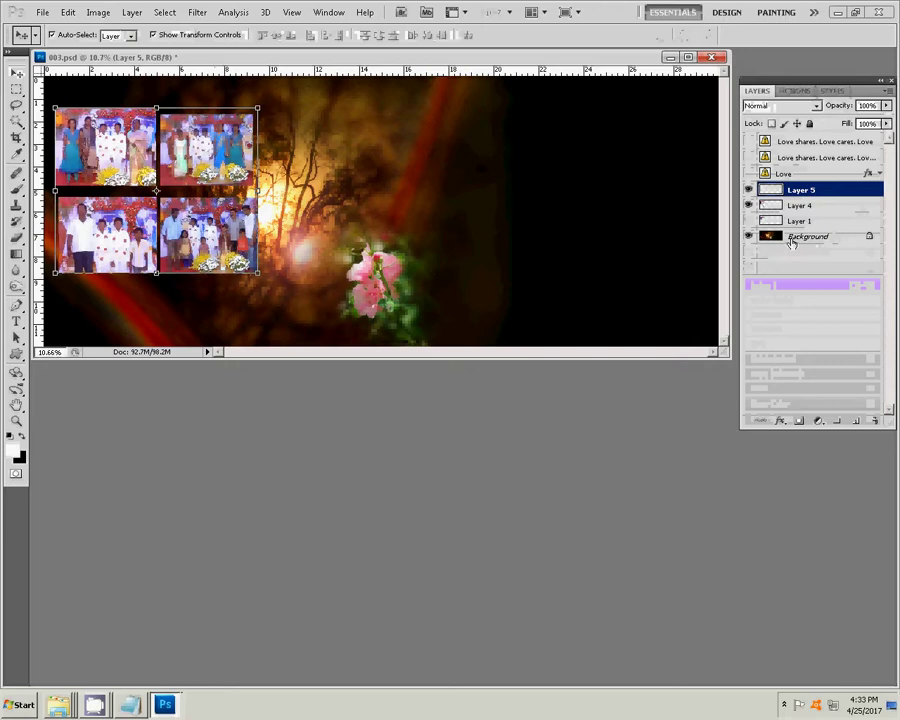
pyautogui.hotkey('ctrl', 'e')
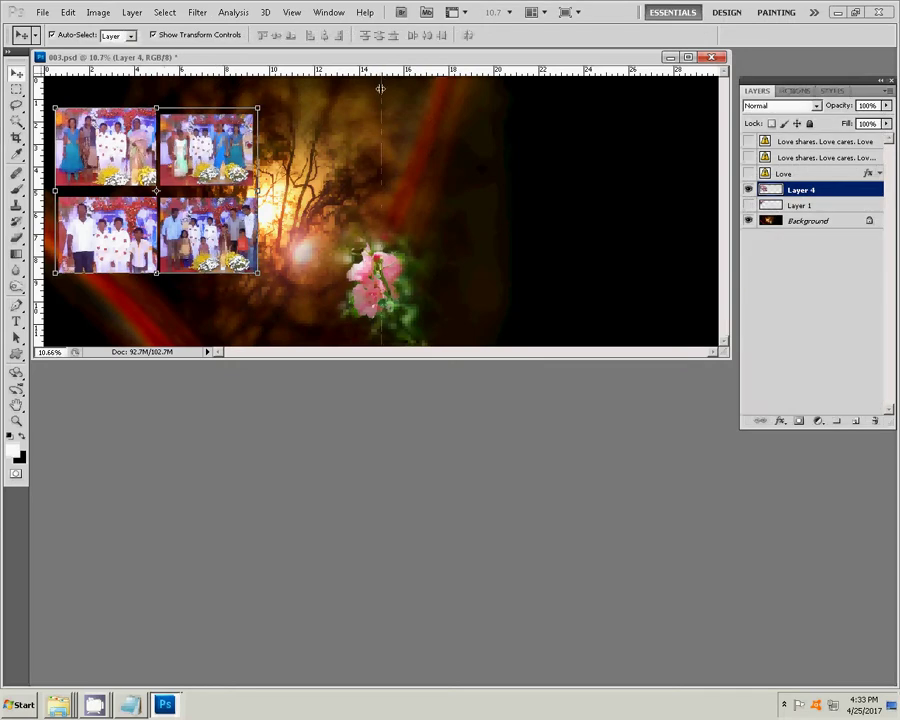
# Step: Add a vertical guide and enlarge the photo grid to about 142% left of it
pyautogui.moveTo(378, 80); pyautogui.dragTo(382, 200)
pyautogui.moveTo(198, 197); pyautogui.dragTo(254, 223)
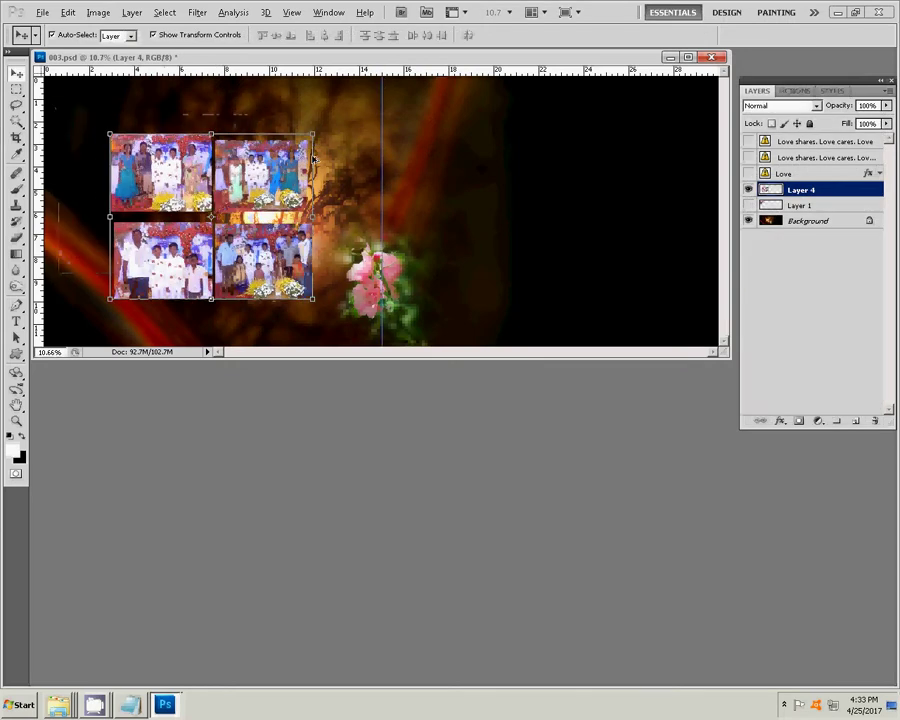
pyautogui.moveTo(314, 133); pyautogui.dragTo(367, 112)
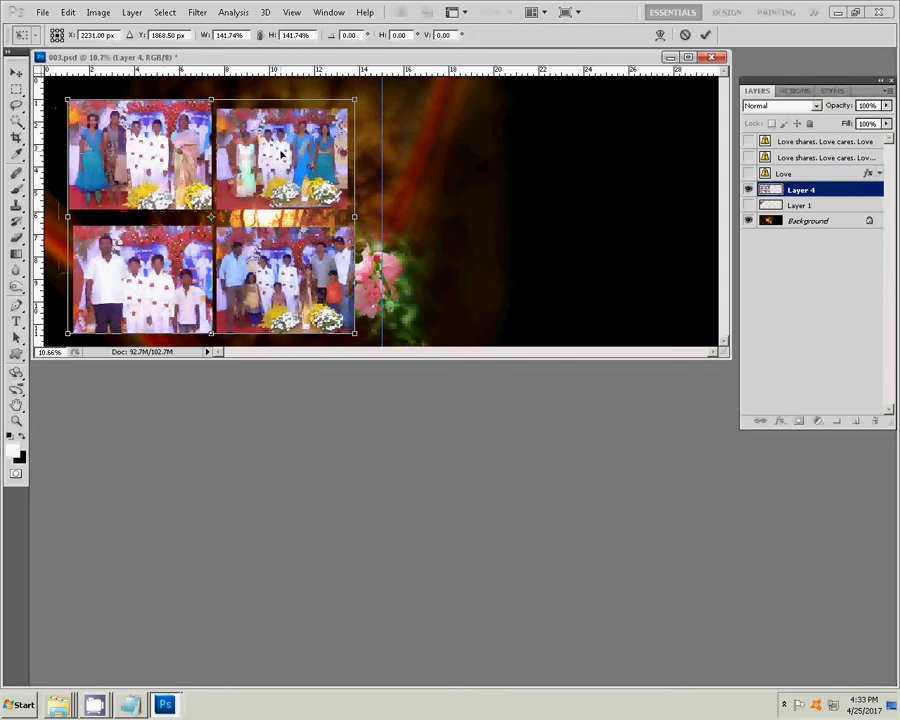
pyautogui.moveTo(330, 150); pyautogui.dragTo(338, 143)
pyautogui.click(706, 35)
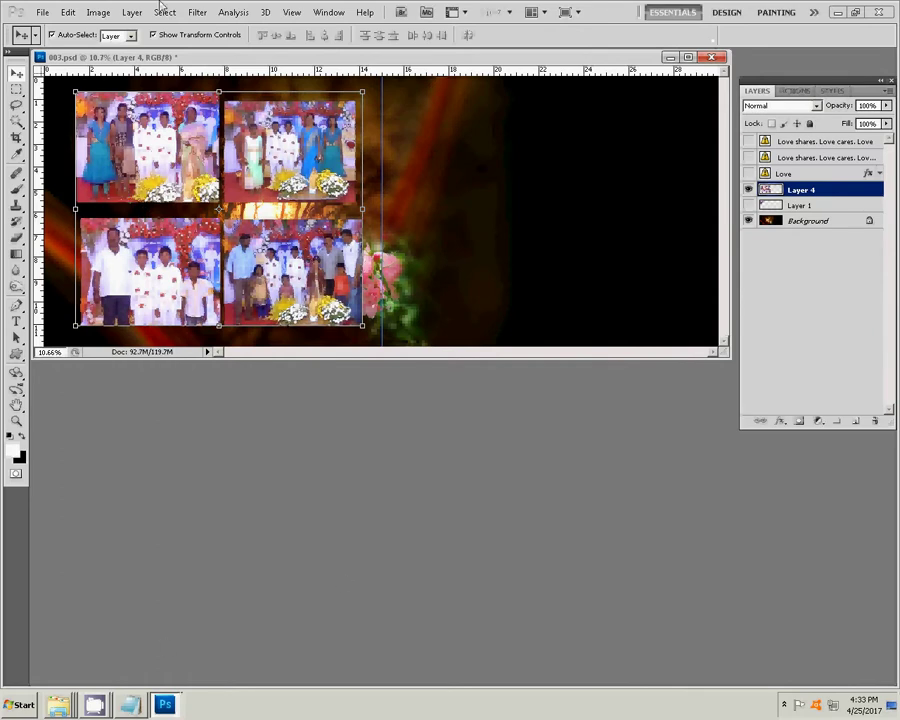
# Step: Delete wp_ss_20170408_0070 from the Water Kumar folder and open the next photo
pyautogui.click(60, 704)
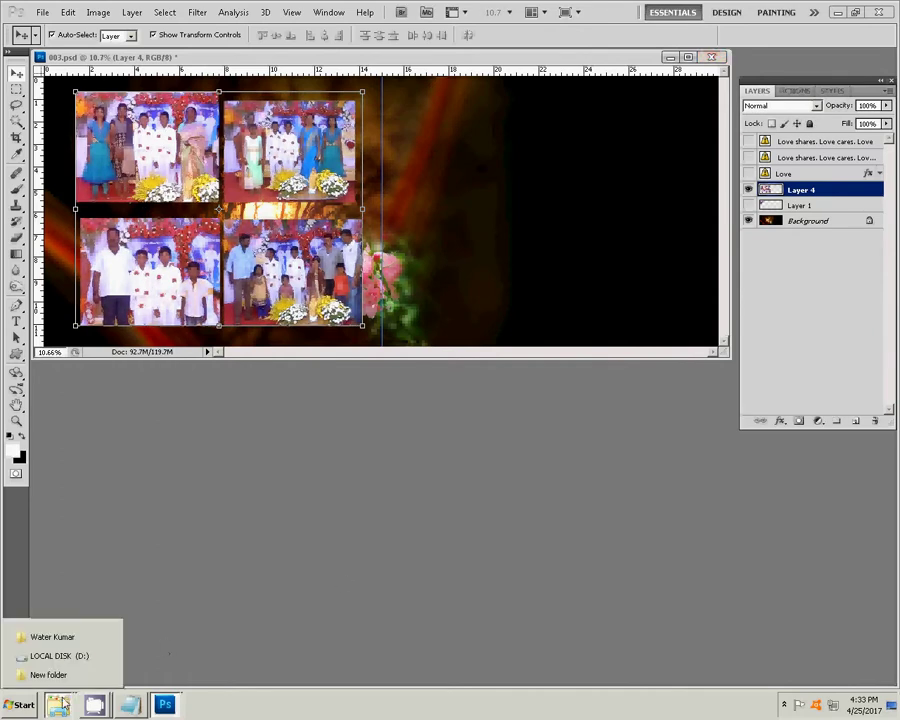
pyautogui.click(50, 637)
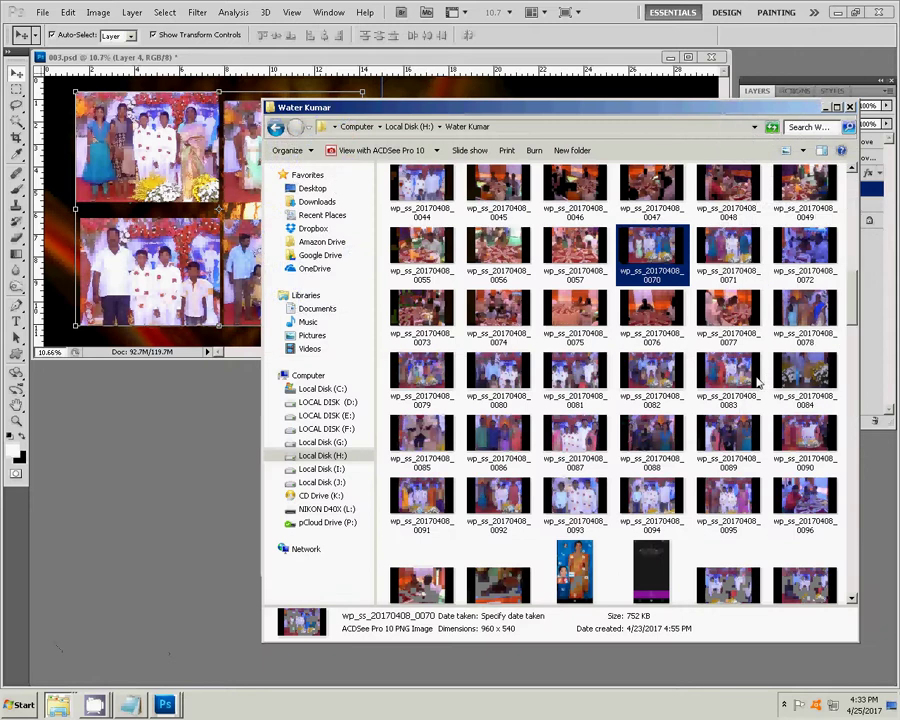
pyautogui.press('Delete')
pyautogui.press('Return')
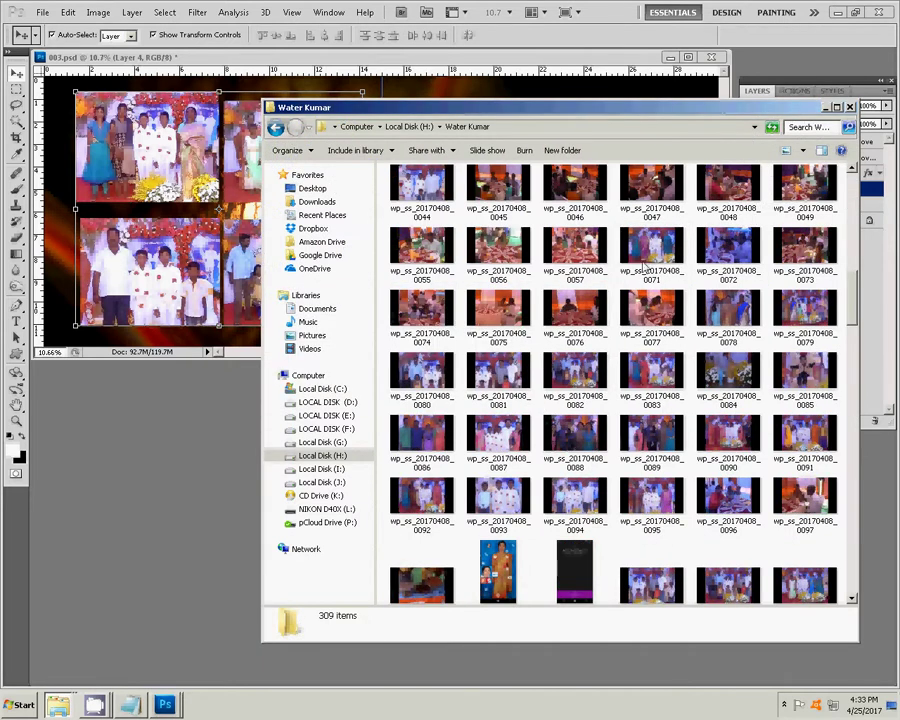
pyautogui.hotkey('alt', 'Tab')
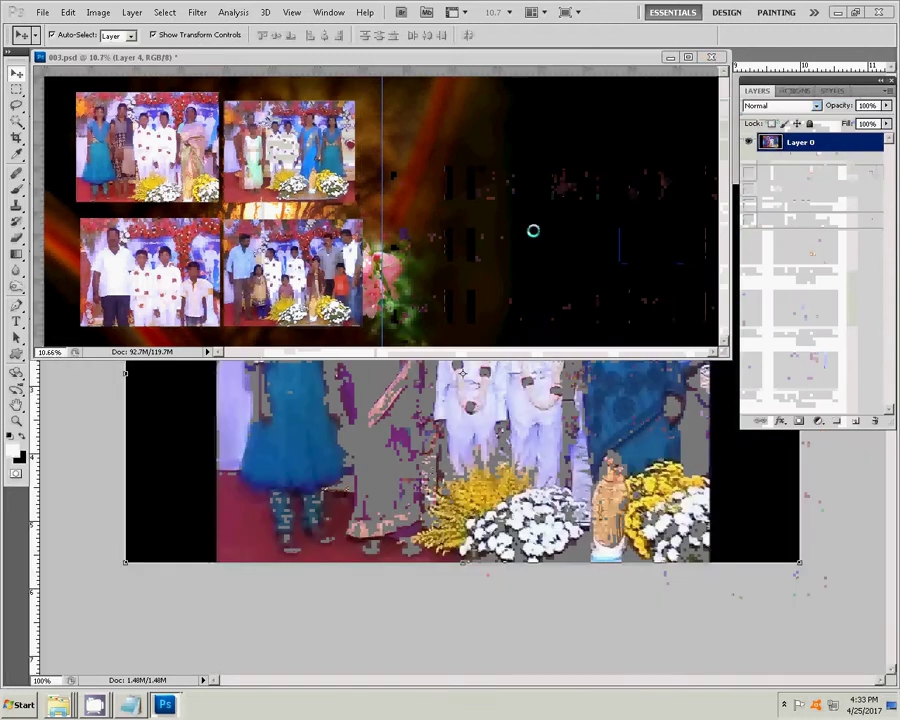
# Step: Shift wp_ss_20170408_0071's midtones -25 toward yellow and run the Correction action
pyautogui.click(645, 83)
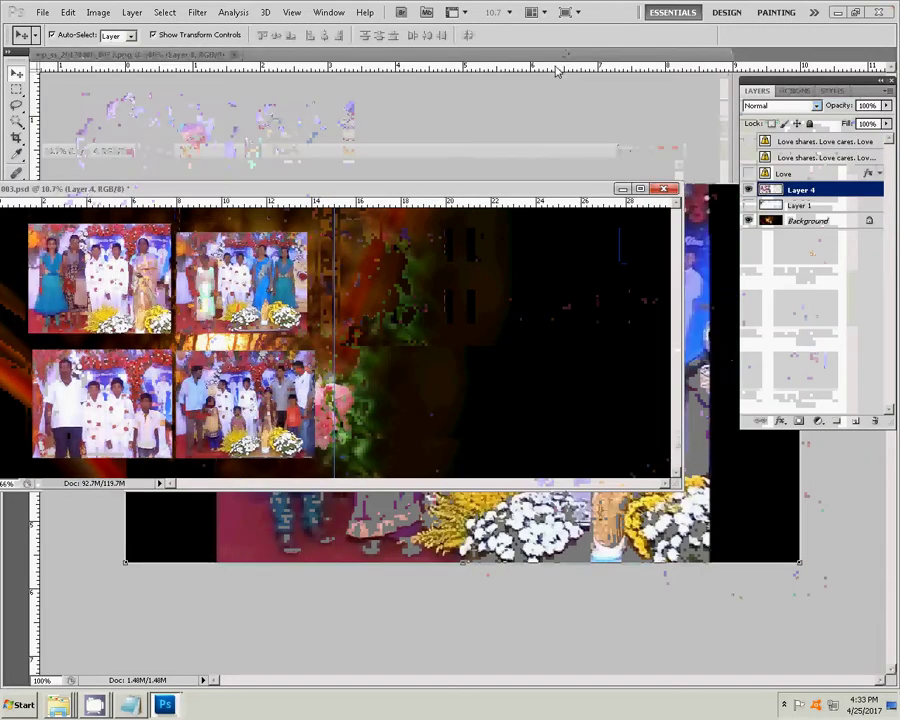
pyautogui.moveTo(557, 71)
pyautogui.mouseDown()
pyautogui.moveTo(577, 86)
pyautogui.moveTo(590, 70)
pyautogui.mouseUp()
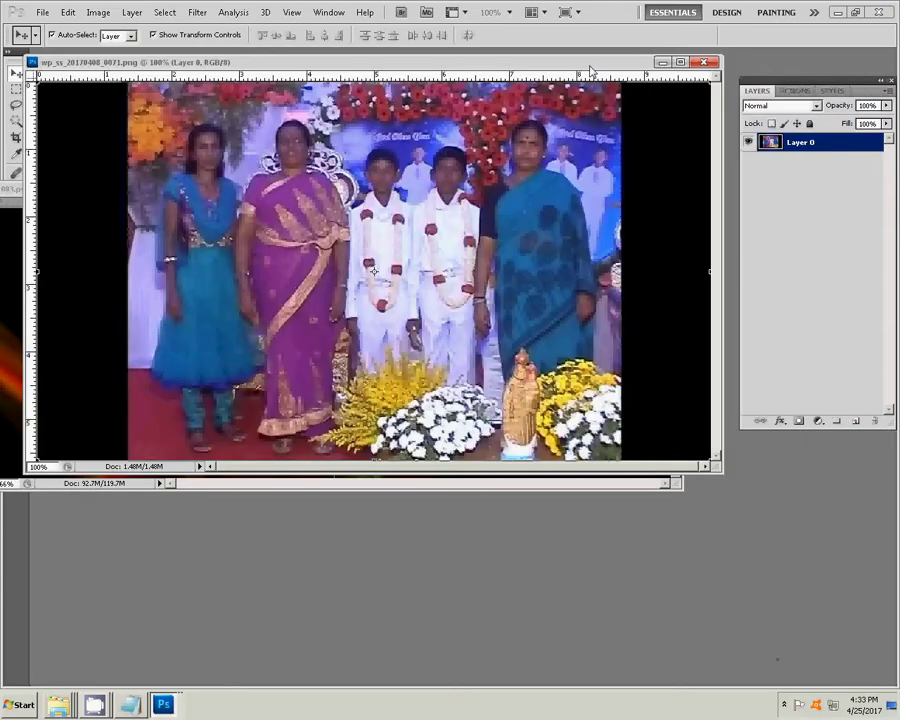
pyautogui.hotkey('ctrl', 'b')
pyautogui.moveTo(663, 300); pyautogui.dragTo(645, 305)
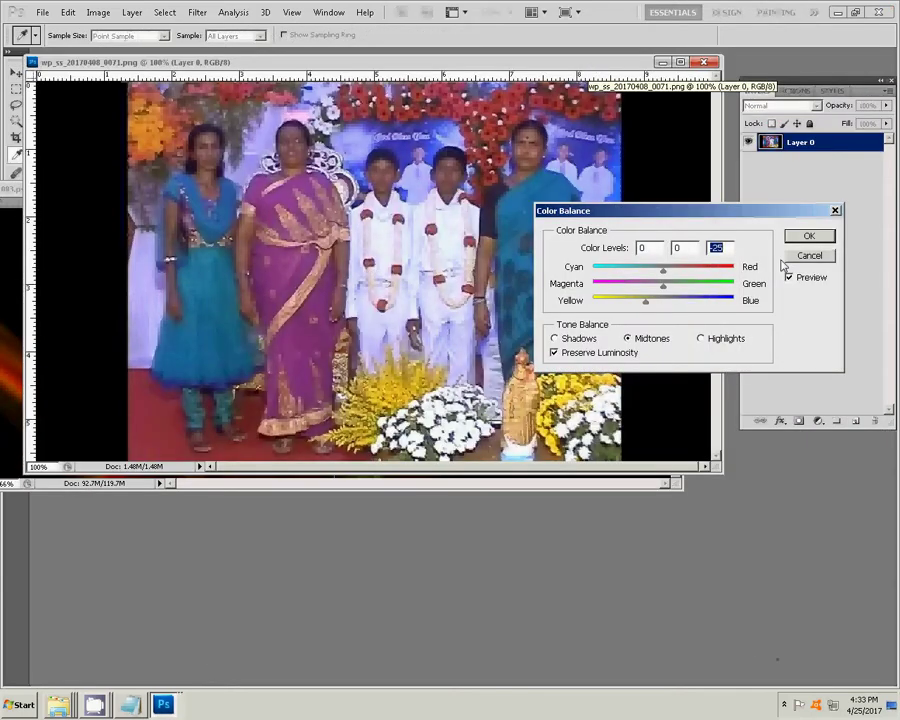
pyautogui.click(809, 236)
pyautogui.click(798, 91)
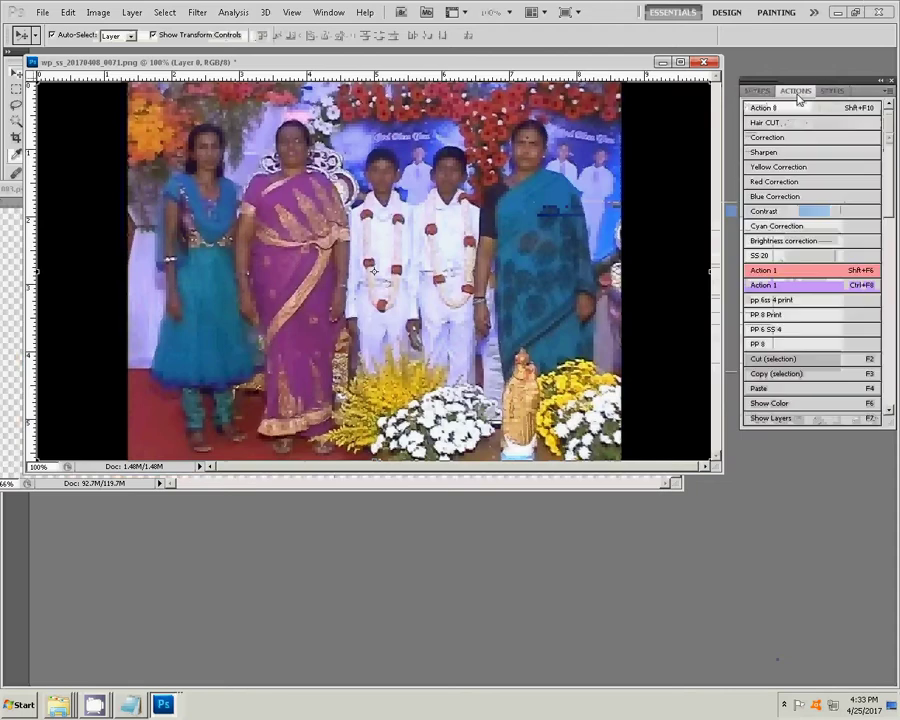
pyautogui.click(781, 140)
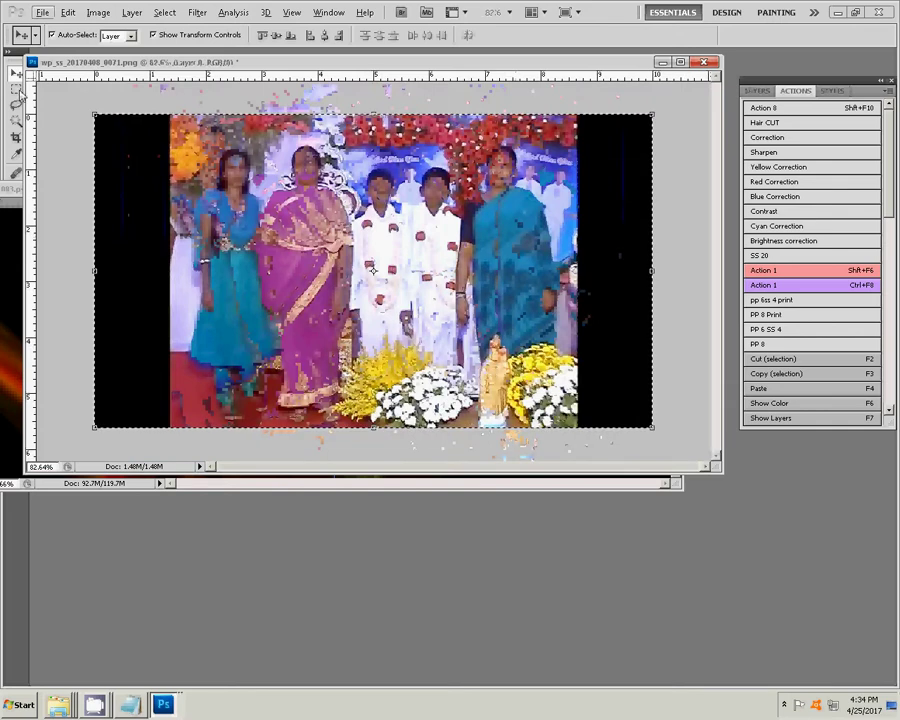
# Step: Select the corrected photo's area, then close it without saving
pyautogui.press('m')
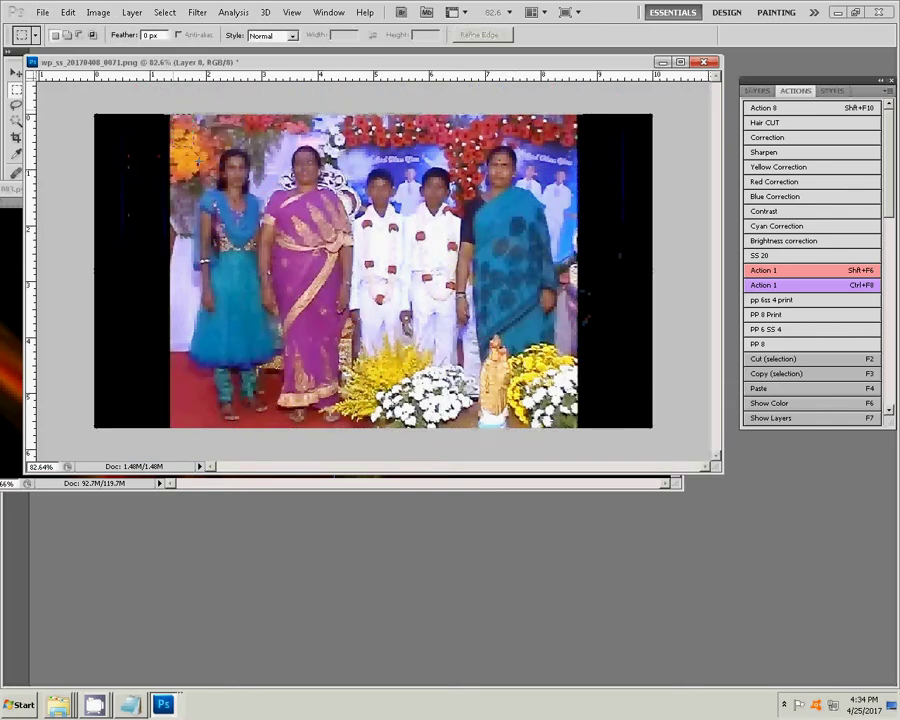
pyautogui.hotkey('ctrl', 'a')
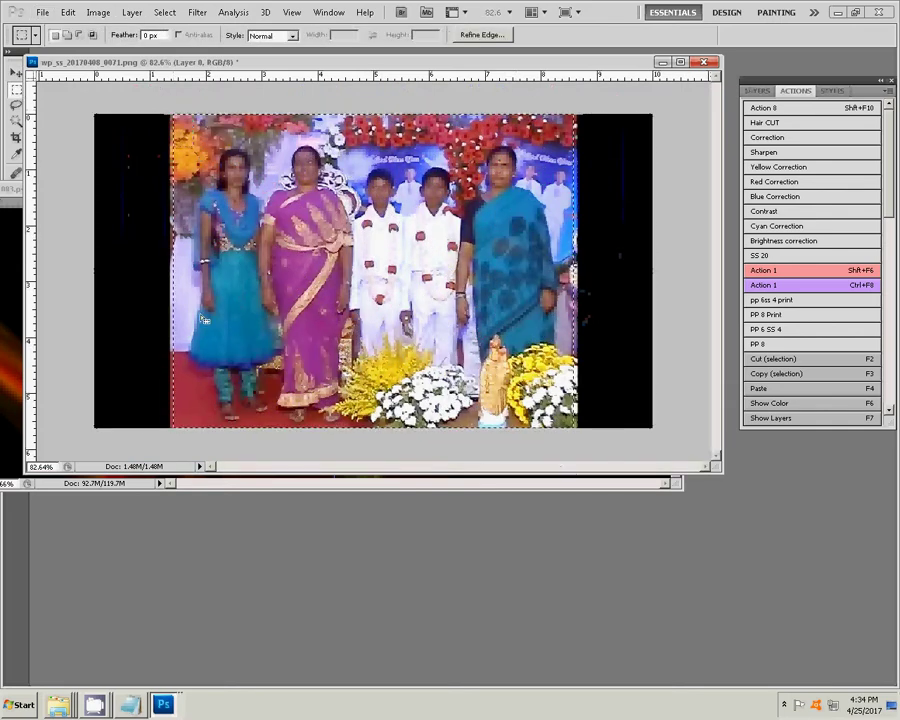
pyautogui.hotkey('ctrl', 'w')
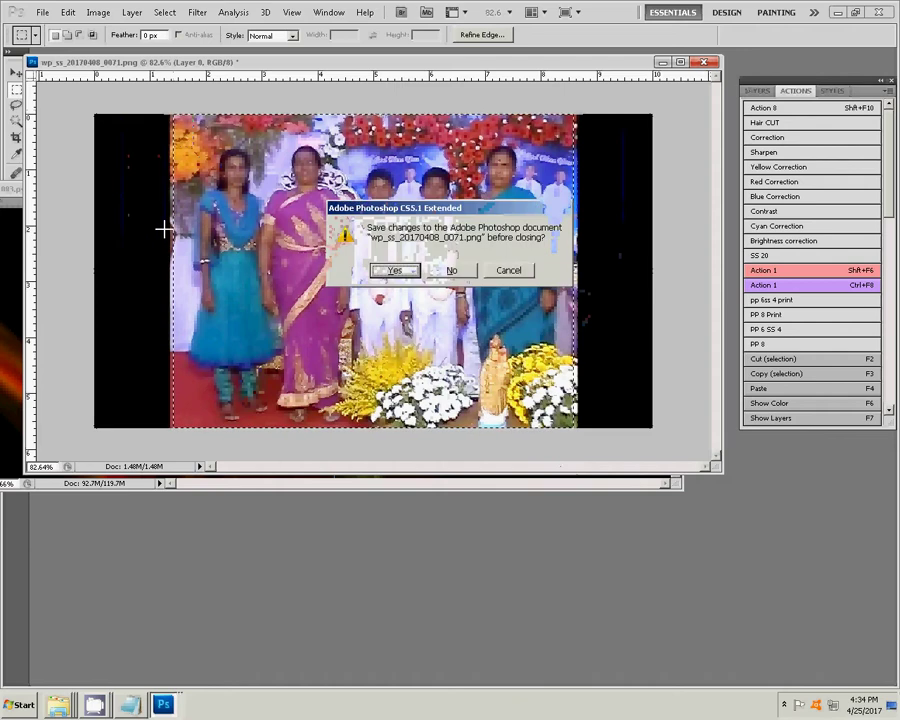
pyautogui.click(452, 271)
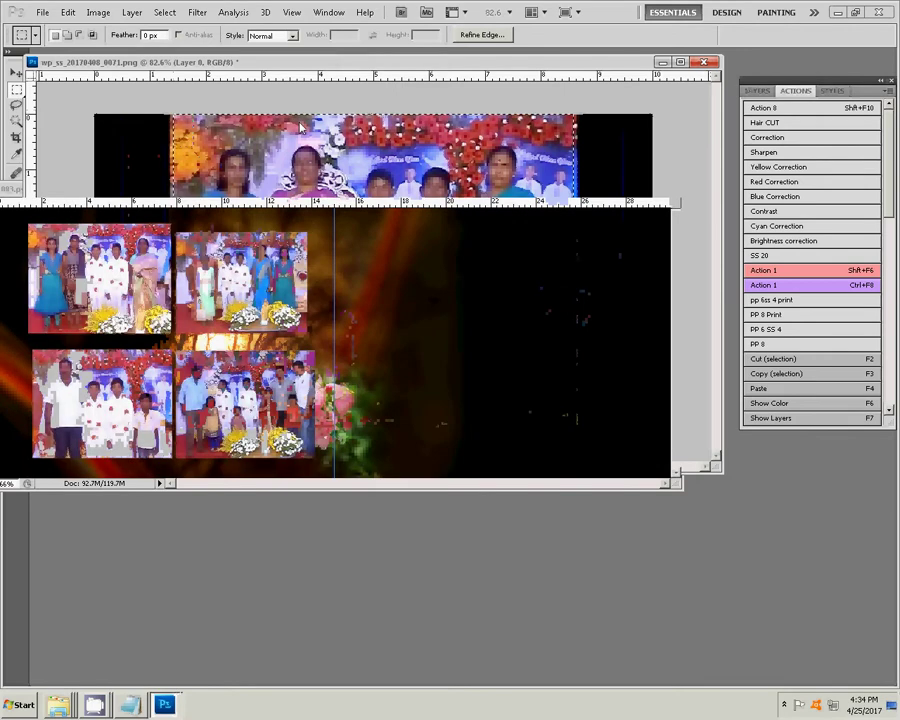
# Step: Paste the photo into 003.psd's dark right half and bring up the Water Kumar folder
pyautogui.click(68, 12)
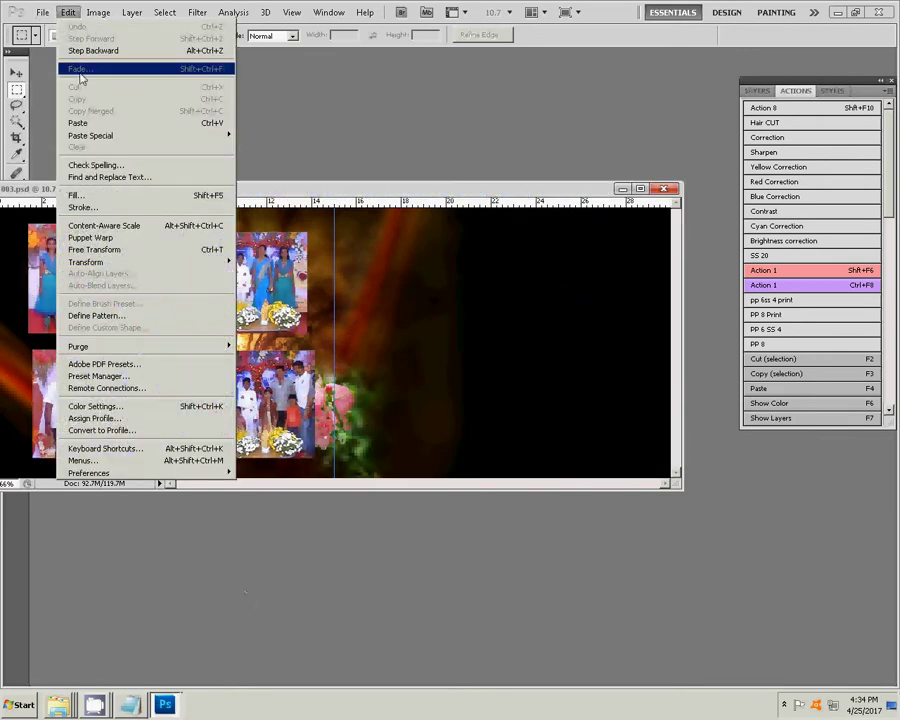
pyautogui.click(83, 125)
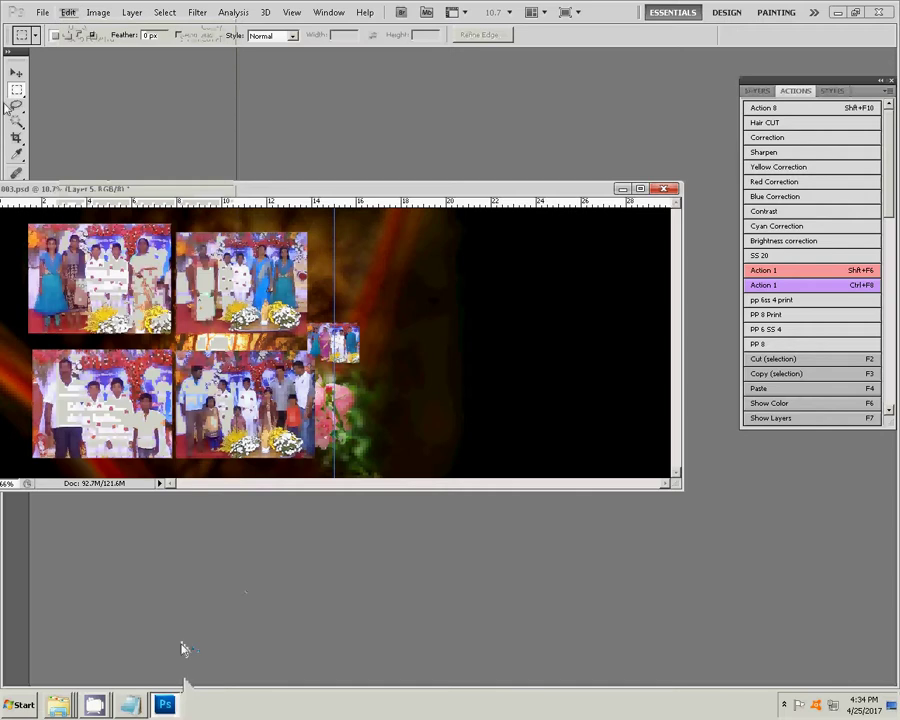
pyautogui.press('v')
pyautogui.moveTo(354, 337); pyautogui.dragTo(454, 284)
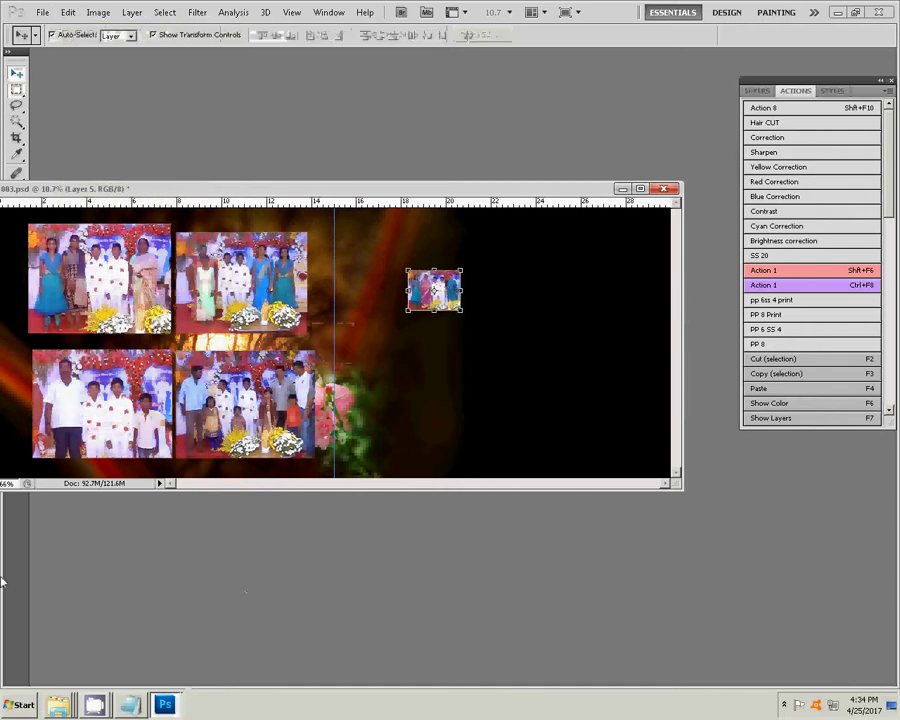
pyautogui.rightClick(58, 704)
pyautogui.click(53, 637)
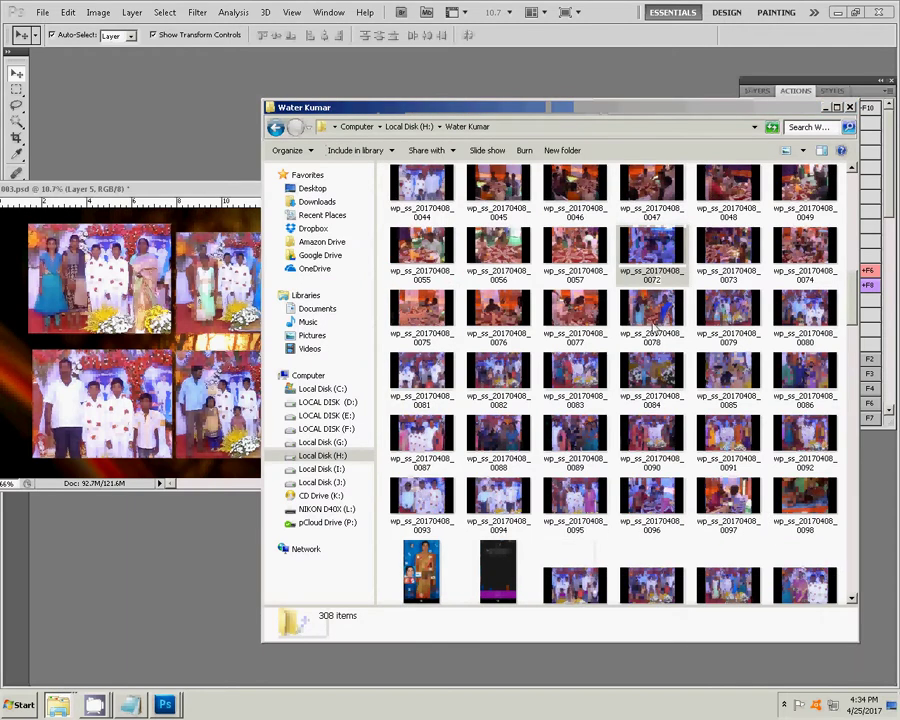
# Step: Pick thumbnail wp_ss_20170408_0078 in the Water Kumar folder to open it
pyautogui.click(659, 316)
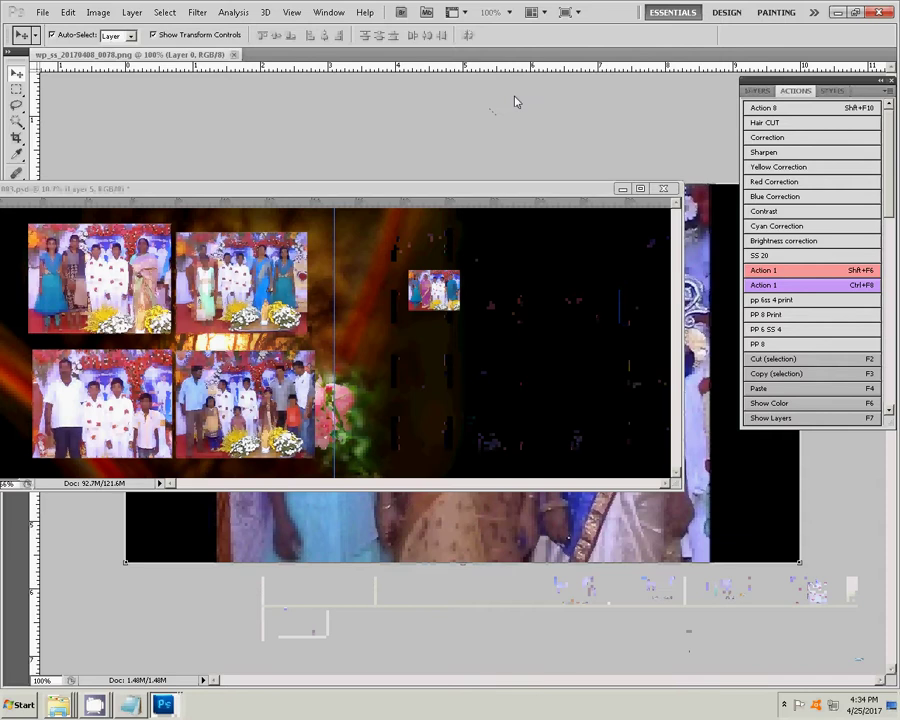
# Step: Run the Correction action and set Color Balance to +25, 0, -36 on photo 0078
pyautogui.click(516, 102)
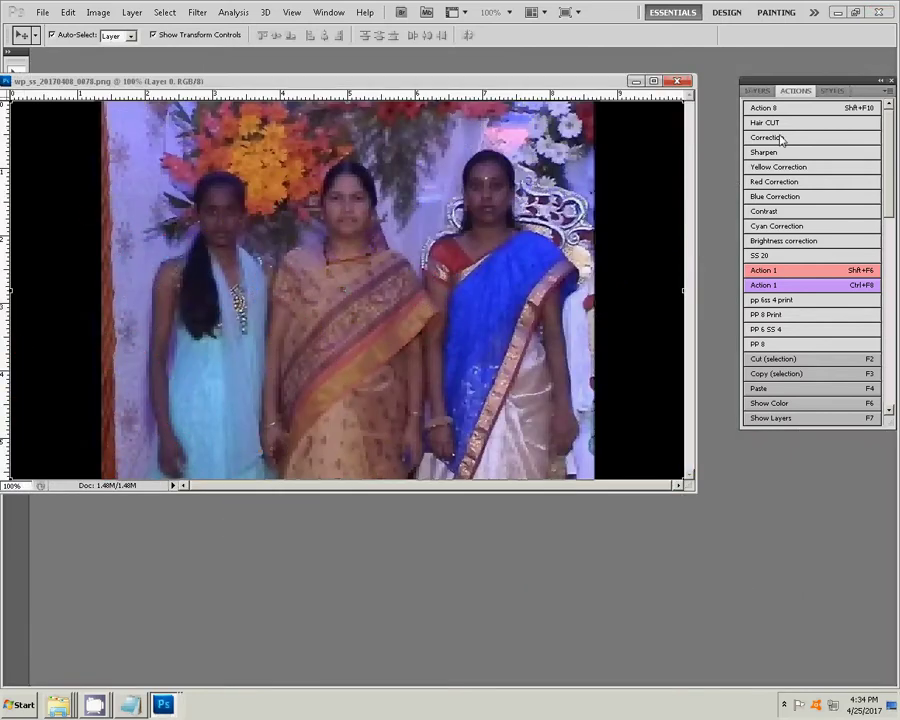
pyautogui.click(795, 125)
pyautogui.click(756, 139)
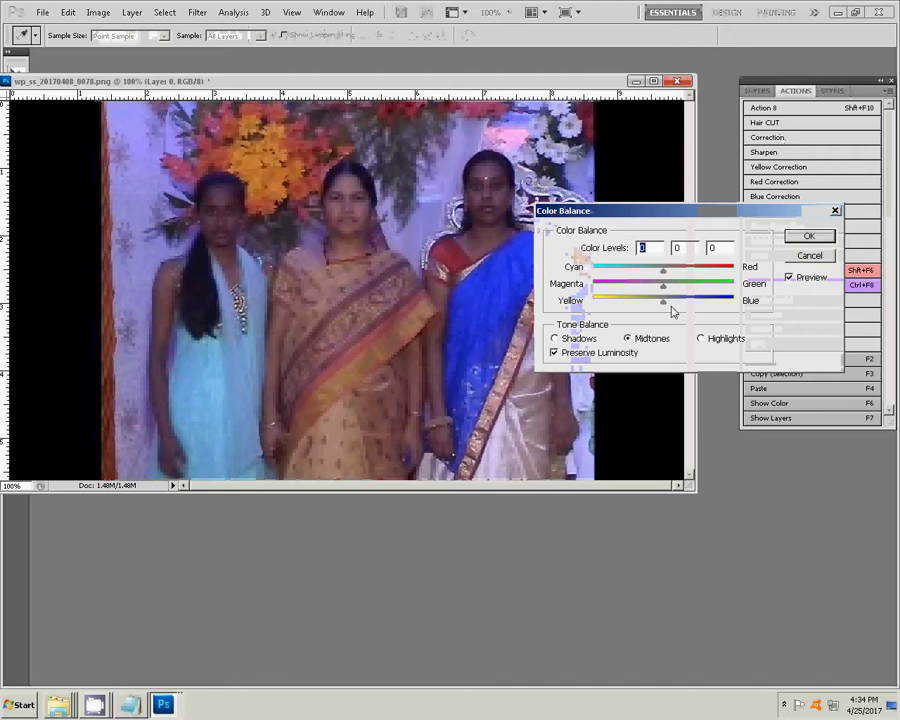
pyautogui.moveTo(662, 301)
pyautogui.mouseDown()
pyautogui.moveTo(638, 303)
pyautogui.moveTo(697, 272)
pyautogui.moveTo(681, 278)
pyautogui.mouseUp()
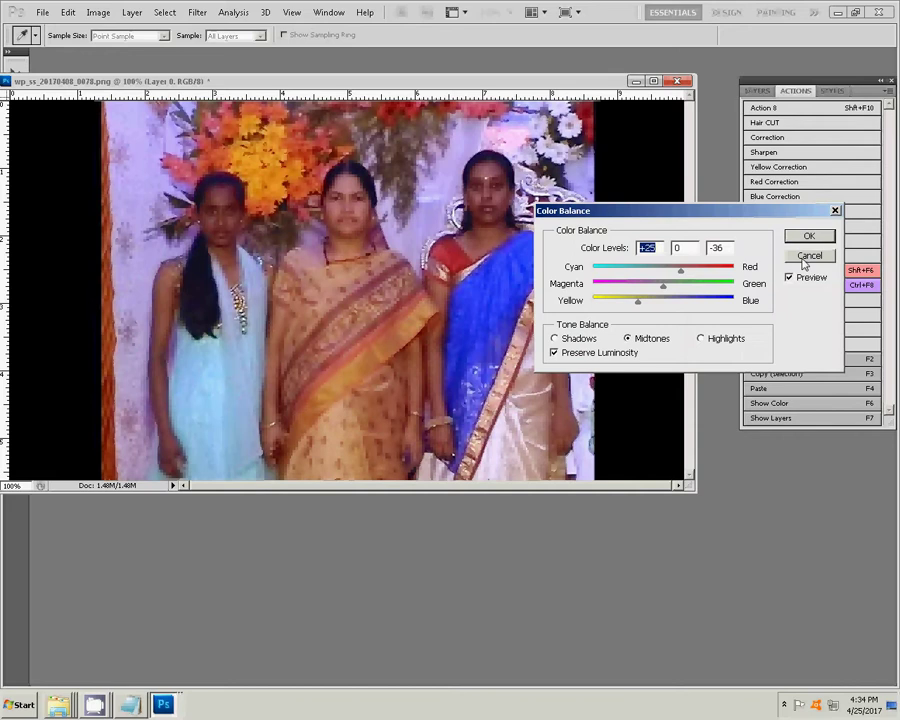
pyautogui.click(808, 256)
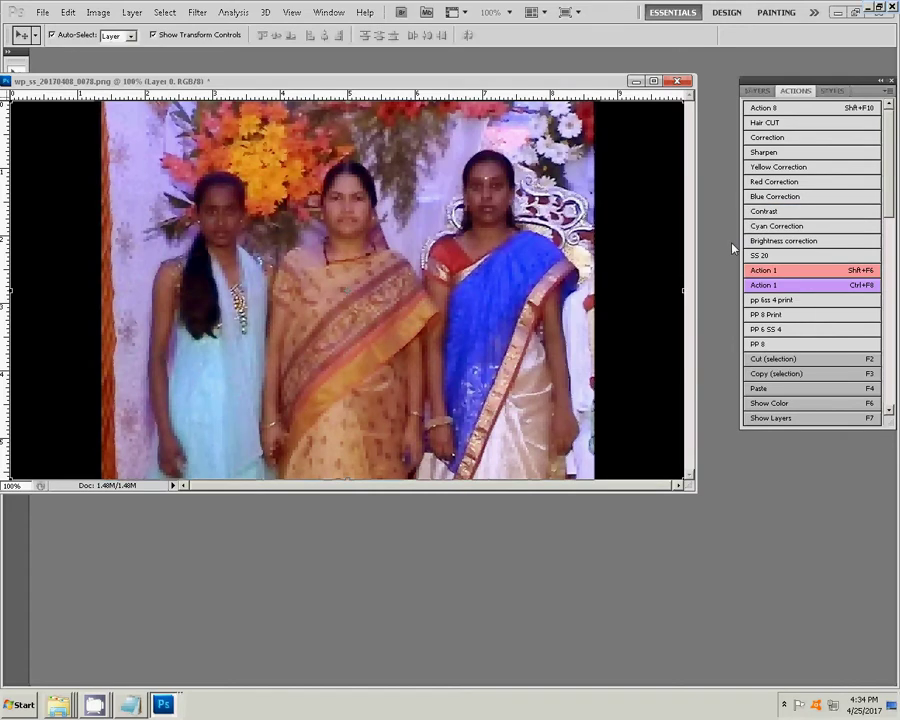
# Step: Lighten the photo's midtones with Levels to 1.15 and zoom the view out
pyautogui.hotkey('ctrl', 'l')
pyautogui.moveTo(687, 355); pyautogui.dragTo(678, 356)
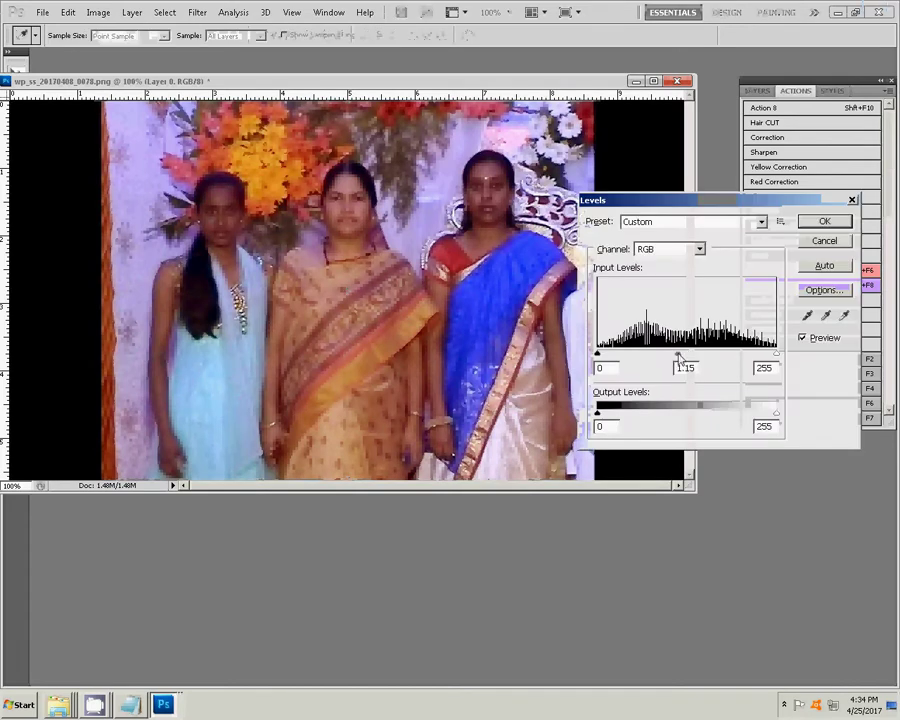
pyautogui.click(824, 222)
pyautogui.hotkey('ctrl', '-')
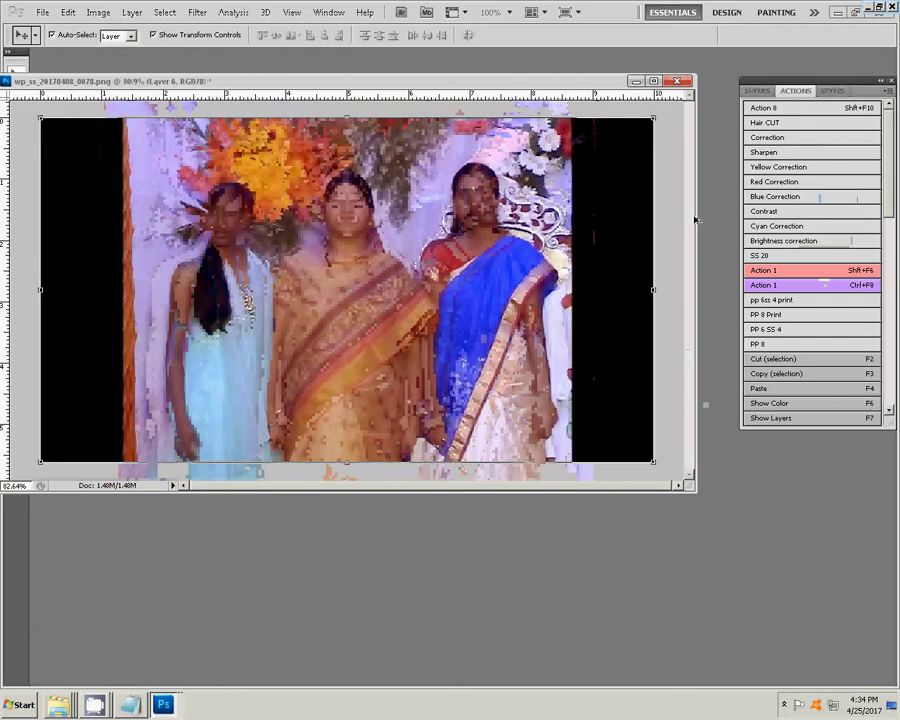
pyautogui.press('m')
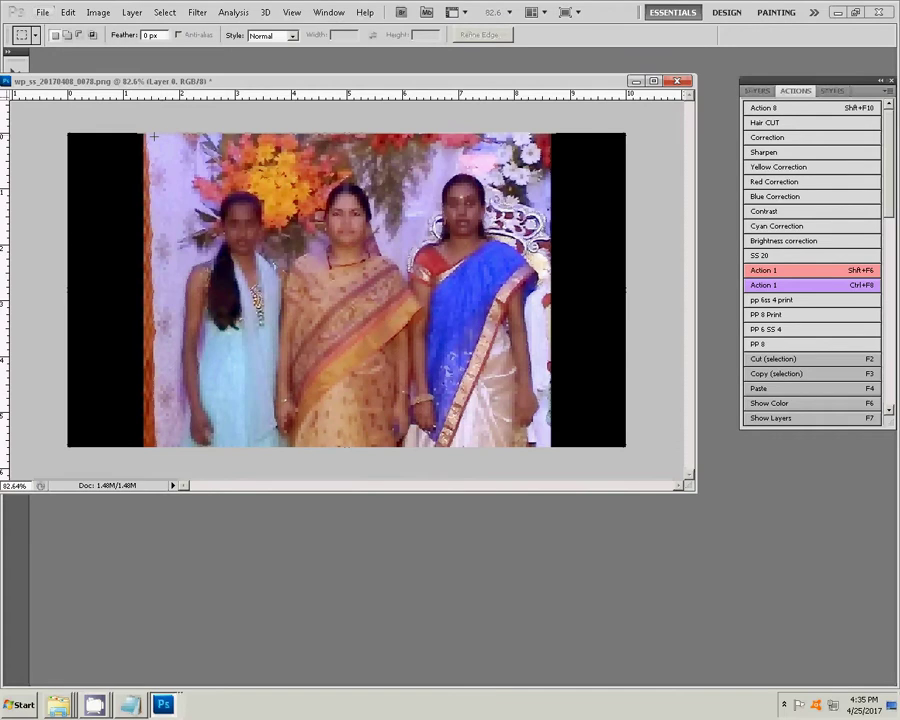
# Step: Copy the photo without its black side bars and stack it below the first small photo
pyautogui.moveTo(150, 135); pyautogui.dragTo(534, 490)
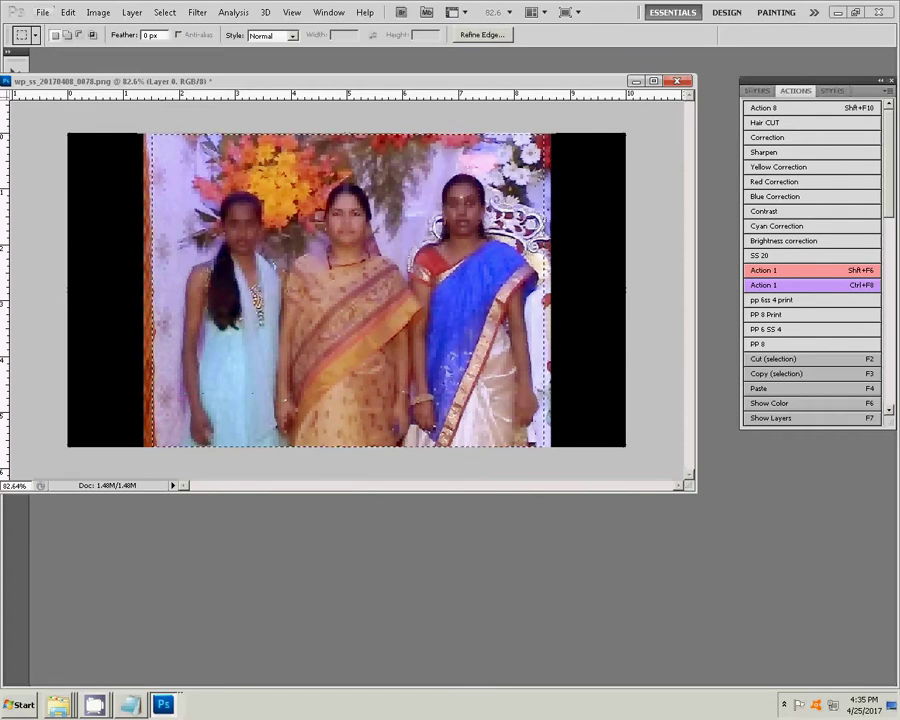
pyautogui.hotkey('ctrl', 'F8')
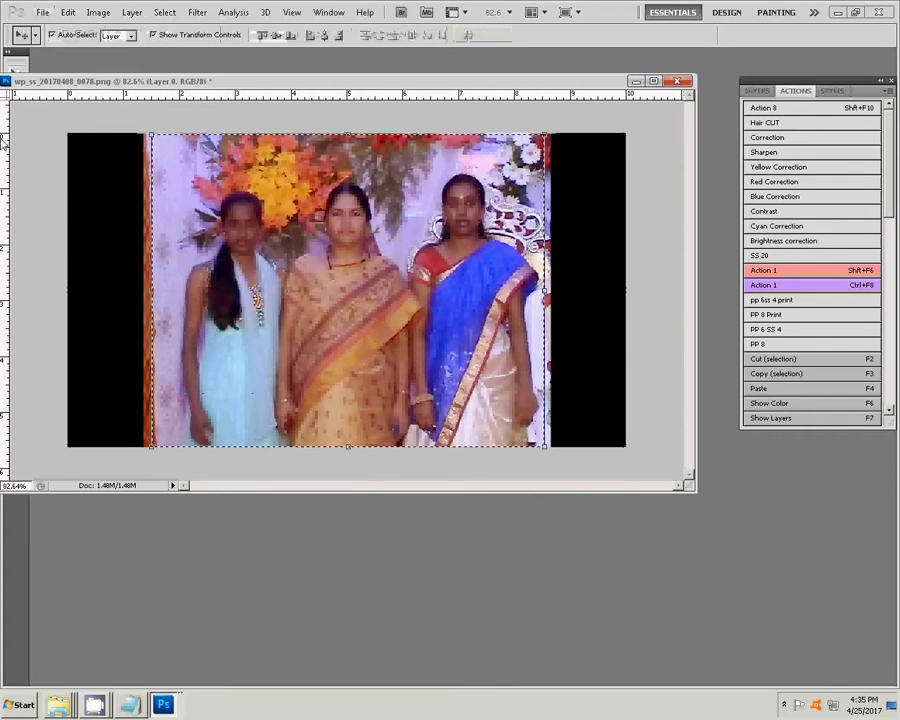
pyautogui.press('n')
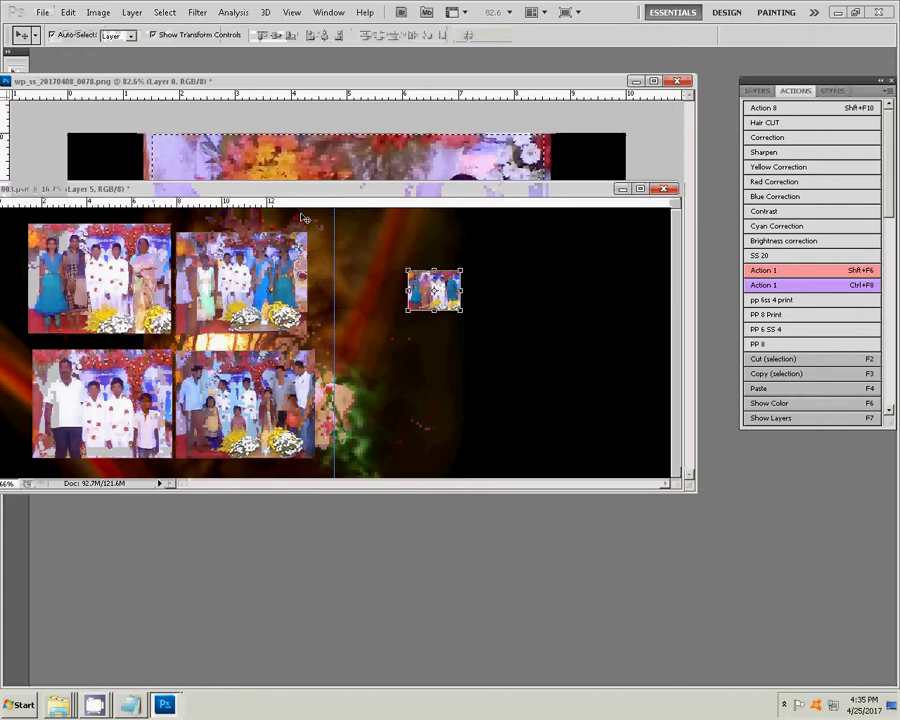
pyautogui.hotkey('ctrl', 'v')
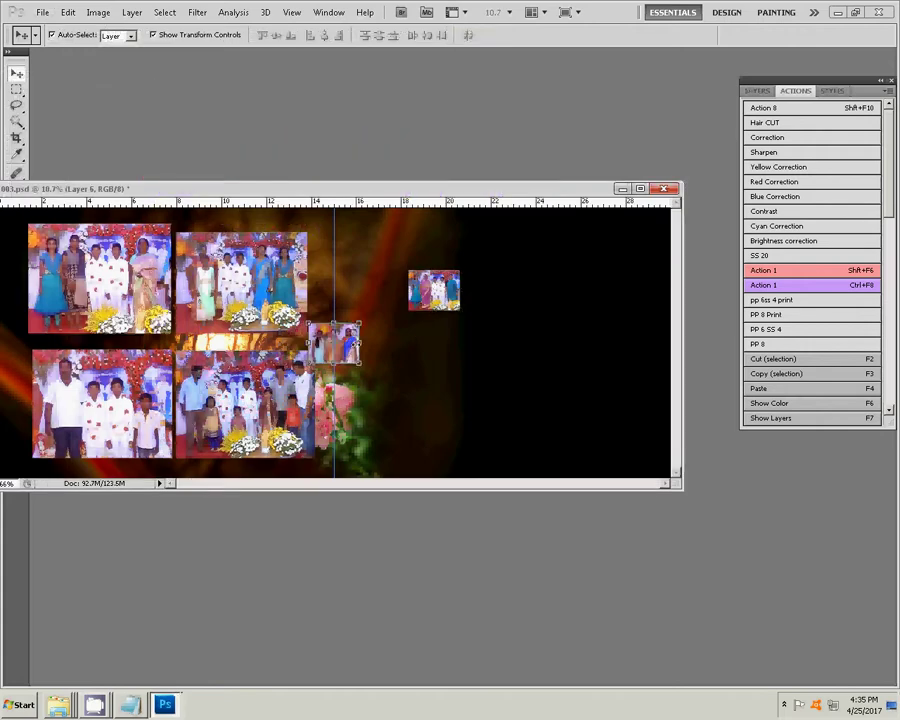
pyautogui.moveTo(332, 340); pyautogui.dragTo(433, 340)
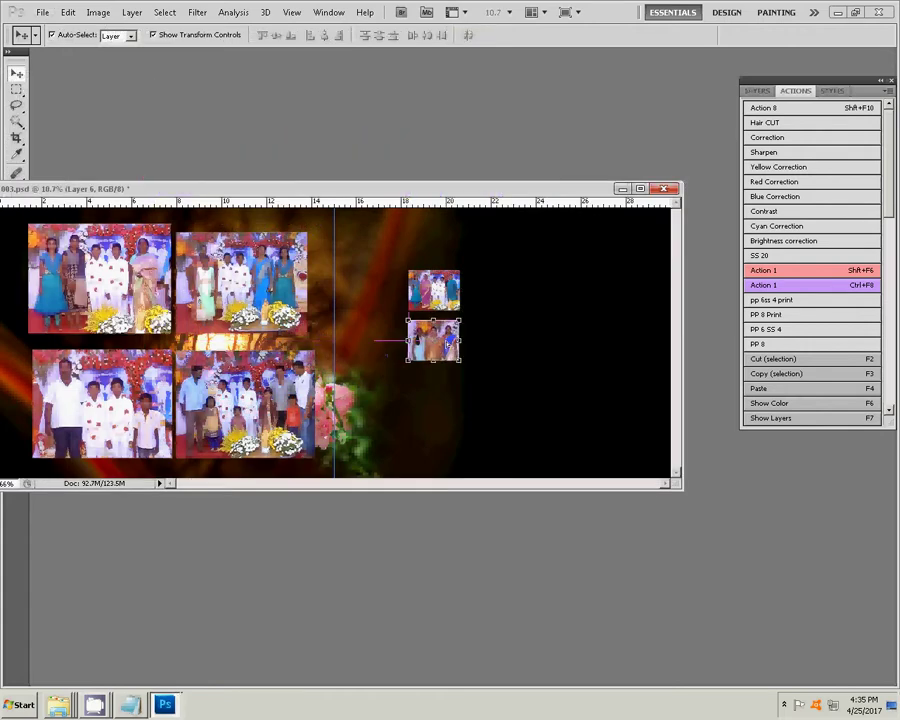
pyautogui.click(58, 705)
# Step: Delete file wp_ss_20170408_0078 from the Water Kumar folder and drag photo 0079 into Photoshop
pyautogui.click(52, 640)
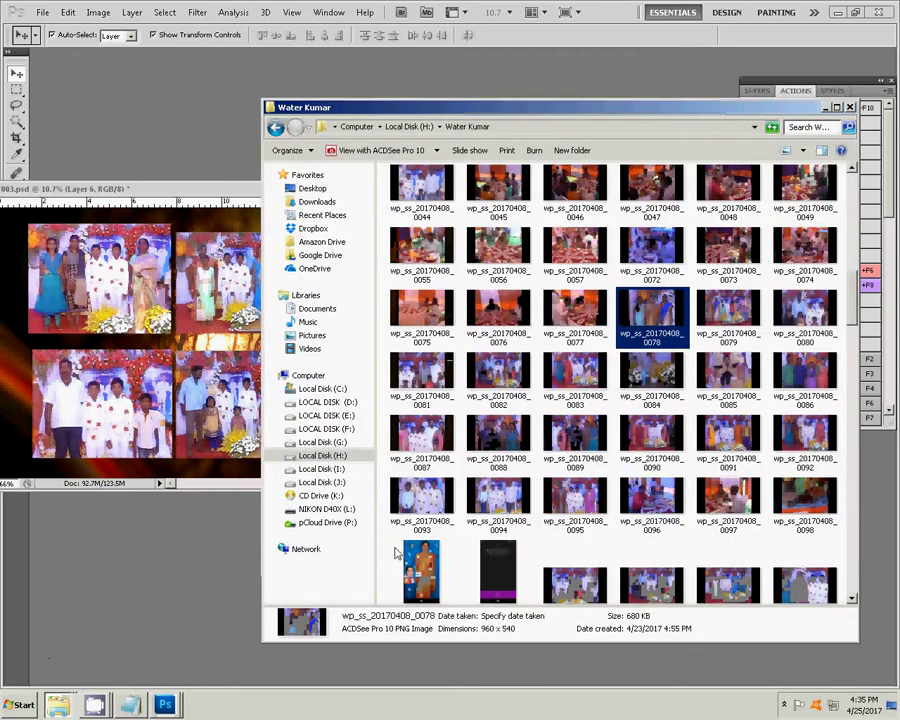
pyautogui.press('Delete')
pyautogui.press('Return')
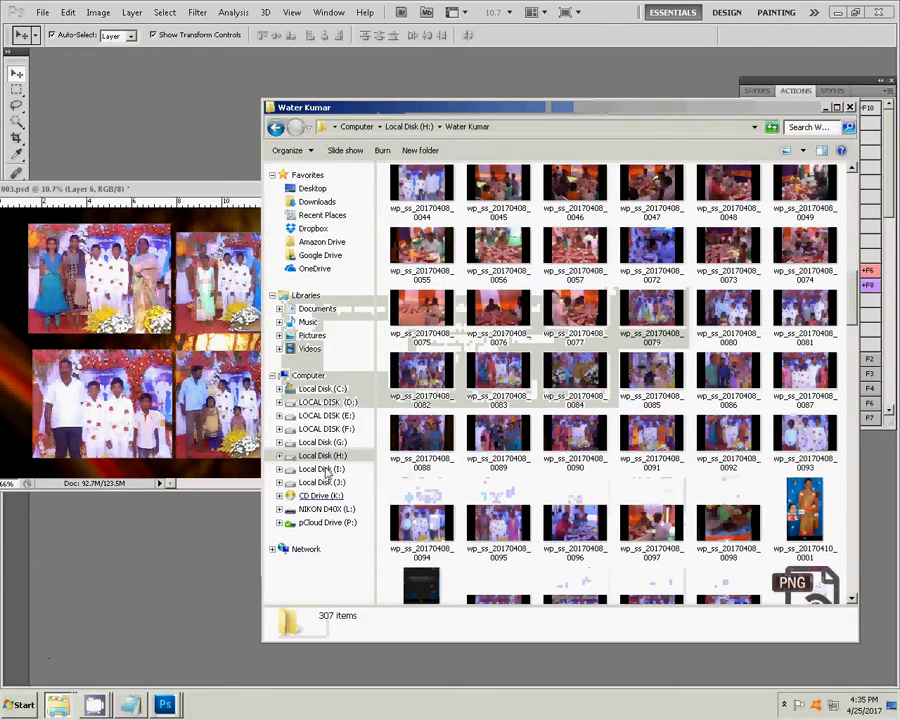
pyautogui.moveTo(636, 313); pyautogui.dragTo(150, 80)
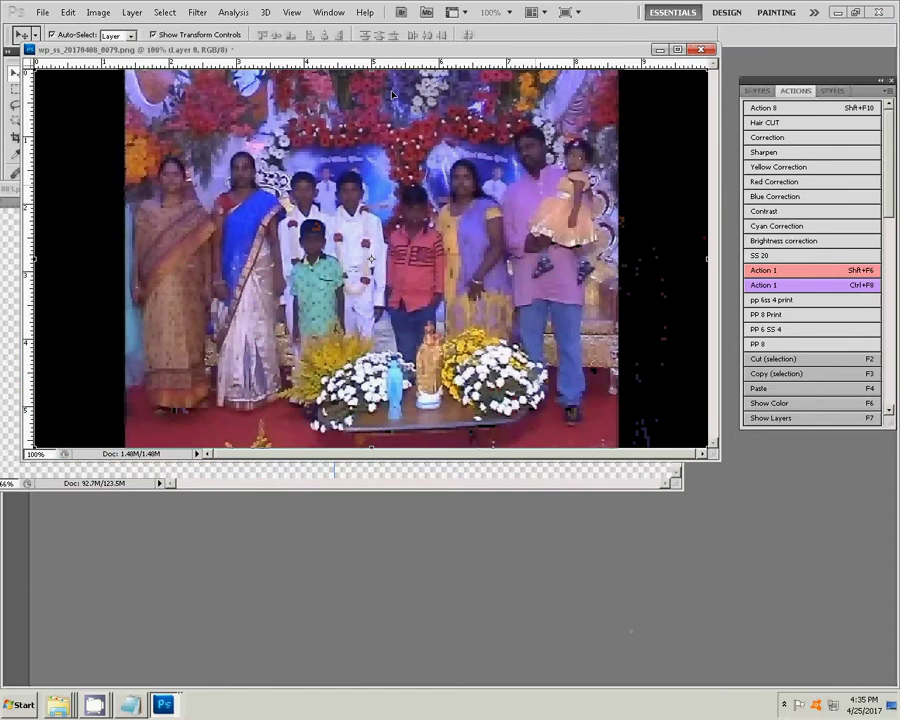
# Step: Apply a Color Balance midtone shift of 0, -8, -26 to photo 0079
pyautogui.hotkey('ctrl', 'b')
pyautogui.moveTo(661, 301)
pyautogui.mouseDown()
pyautogui.moveTo(645, 311)
pyautogui.moveTo(658, 288)
pyautogui.mouseUp()
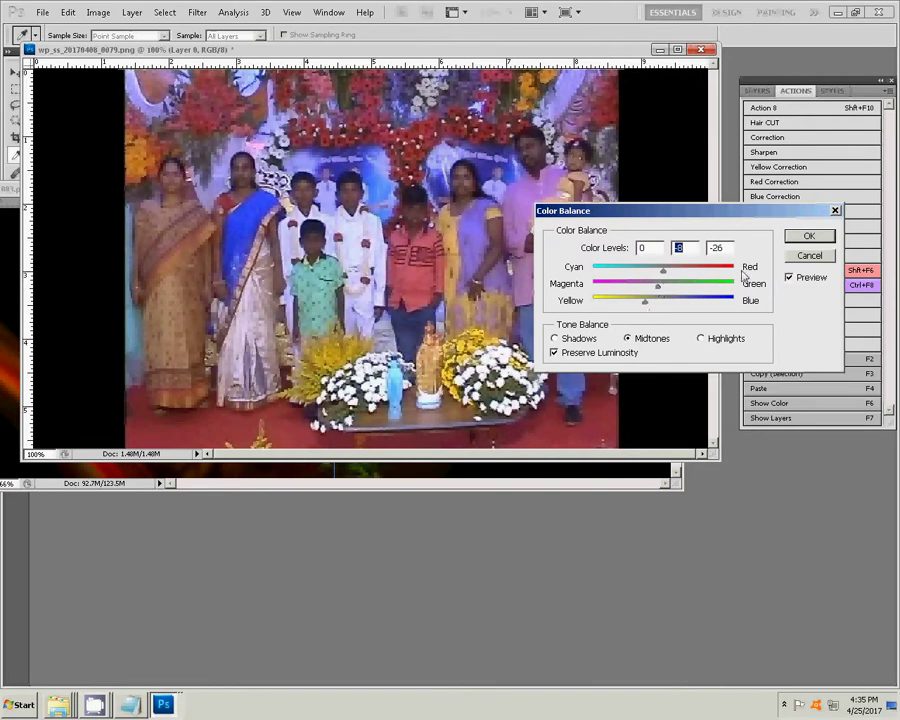
pyautogui.click(805, 237)
pyautogui.press('v')
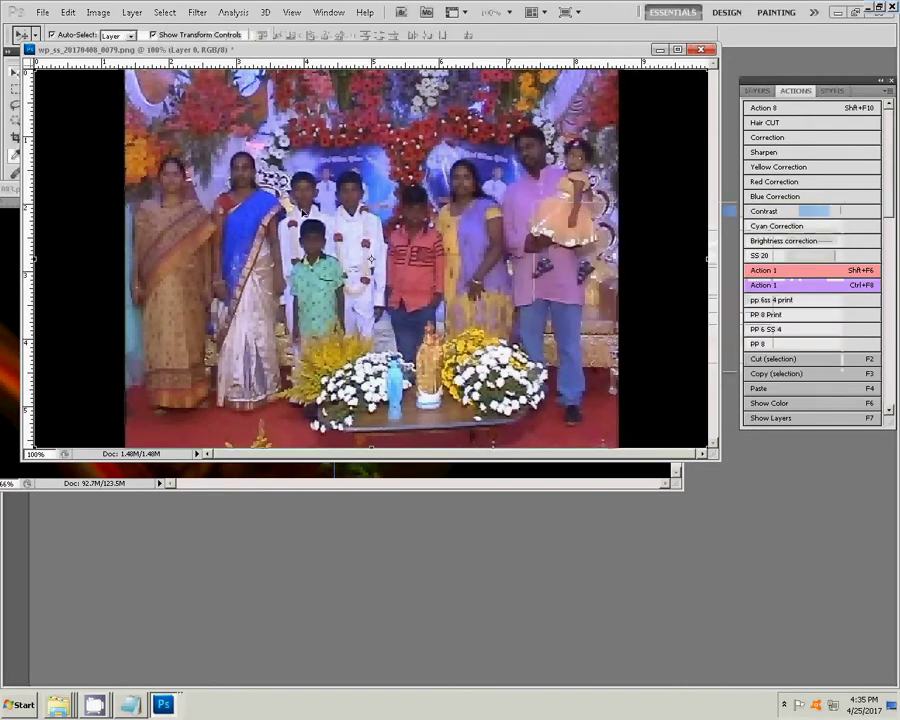
# Step: Fit photo 0079 in the window and marquee the picture area between the black bars
pyautogui.hotkey('ctrl', '0')
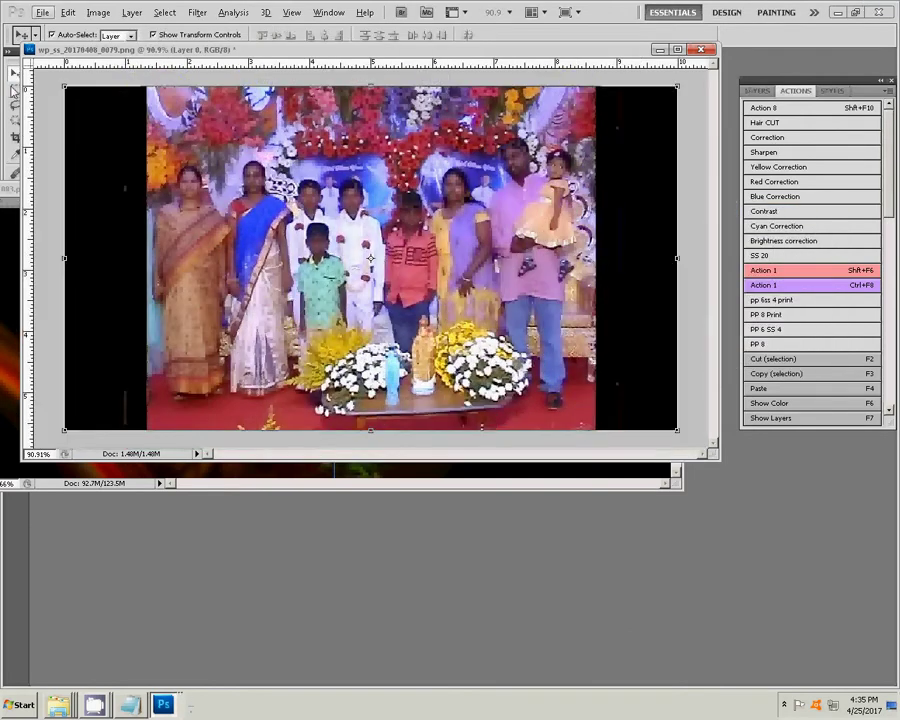
pyautogui.press('m')
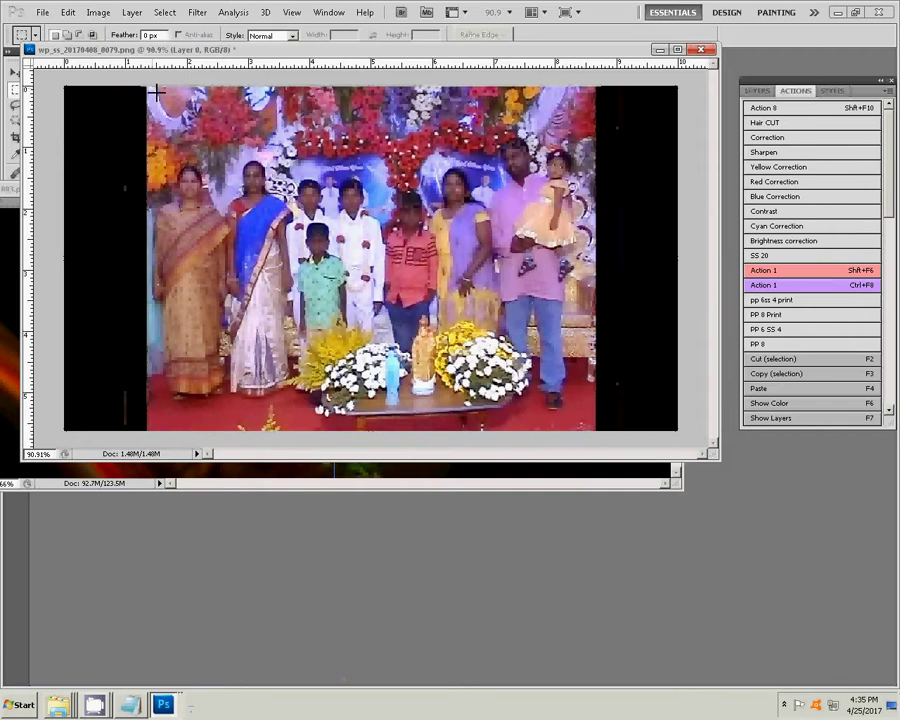
pyautogui.moveTo(148, 87)
pyautogui.mouseDown()
pyautogui.moveTo(591, 442)
pyautogui.moveTo(569, 440)
pyautogui.mouseUp()
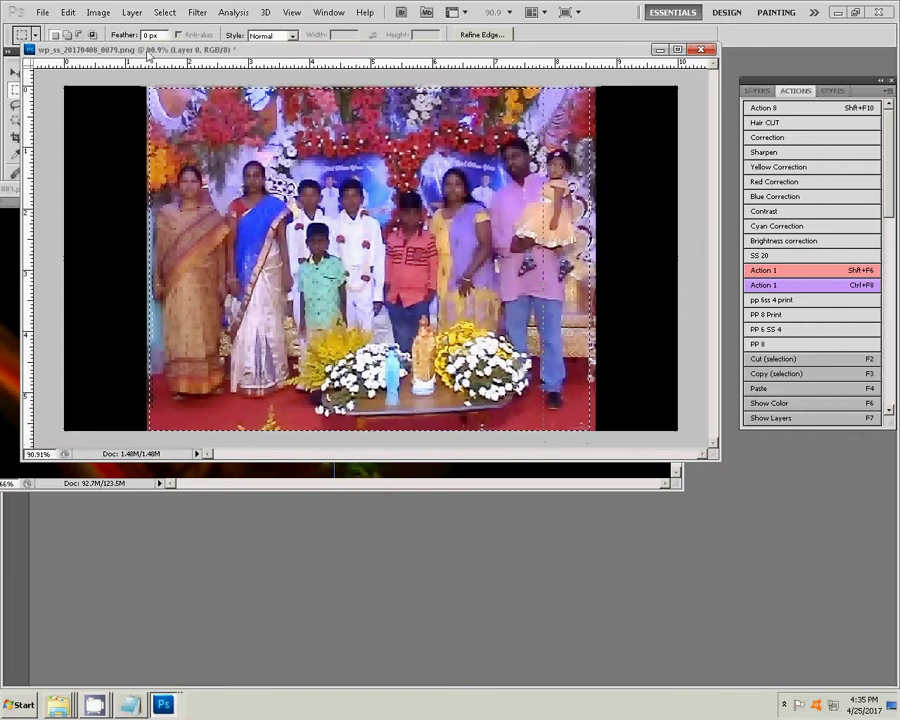
pyautogui.click(67, 12)
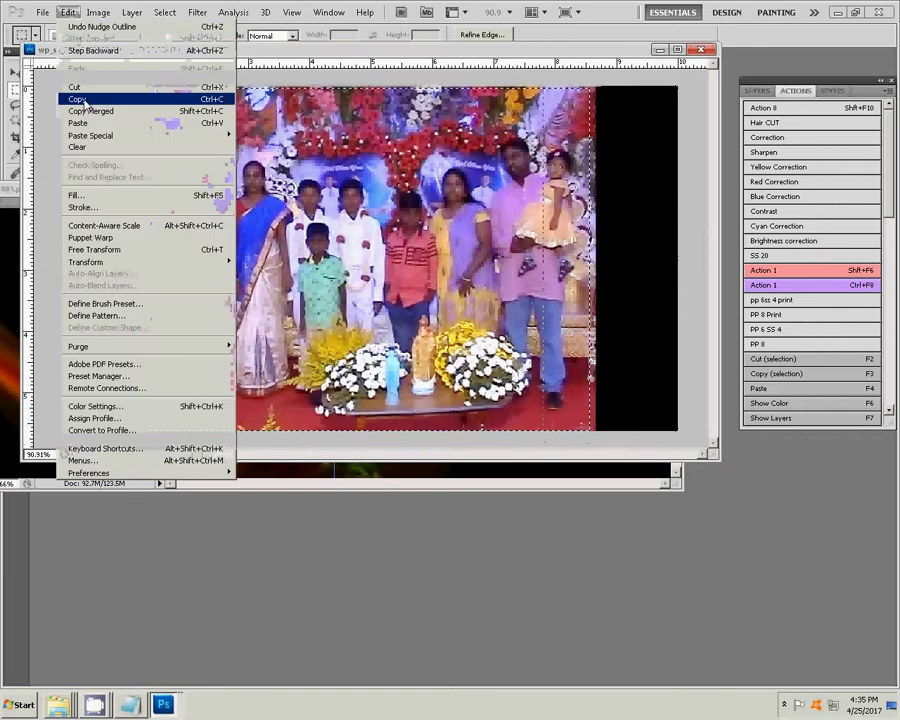
# Step: Copy the selected picture area and close photo 0079 without saving
pyautogui.click(78, 102)
pyautogui.hotkey('ctrl', 'w')
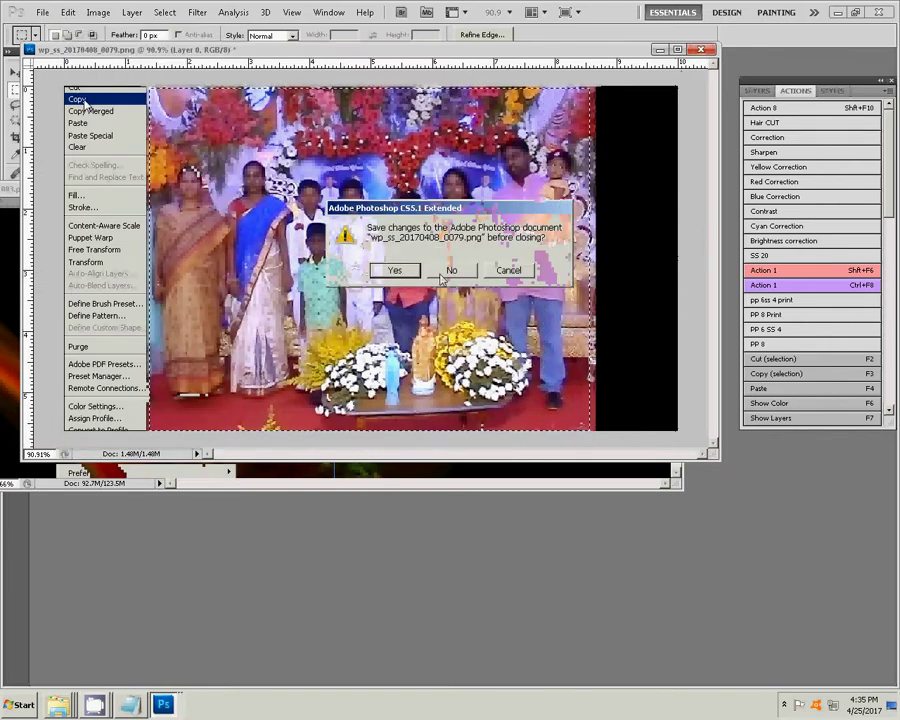
pyautogui.click(441, 272)
# Step: Paste the photo into 003.psd and move it beside the upper small photo
pyautogui.click(67, 12)
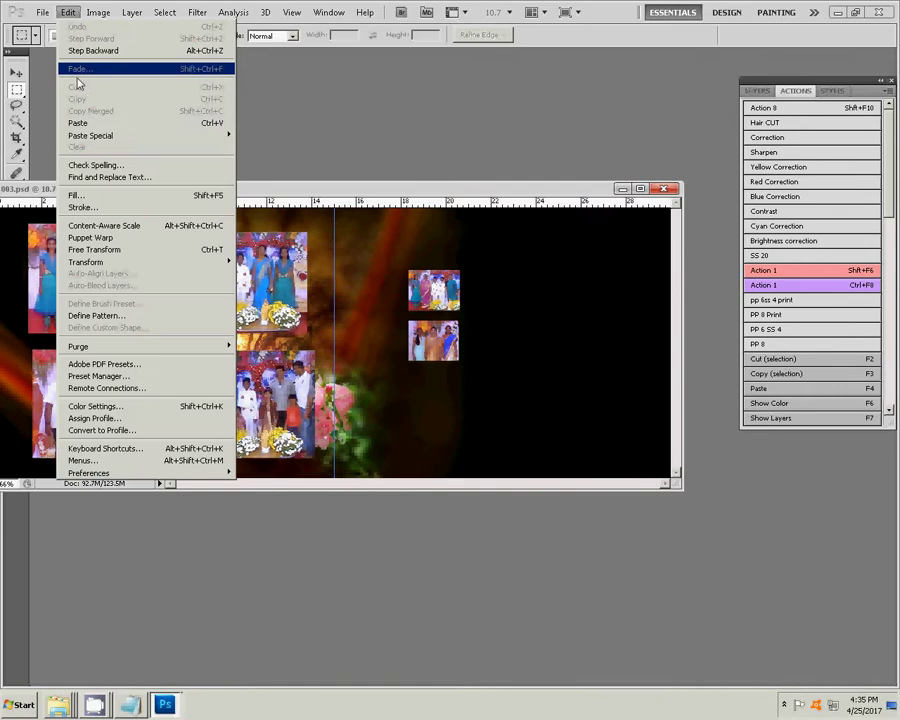
pyautogui.click(89, 124)
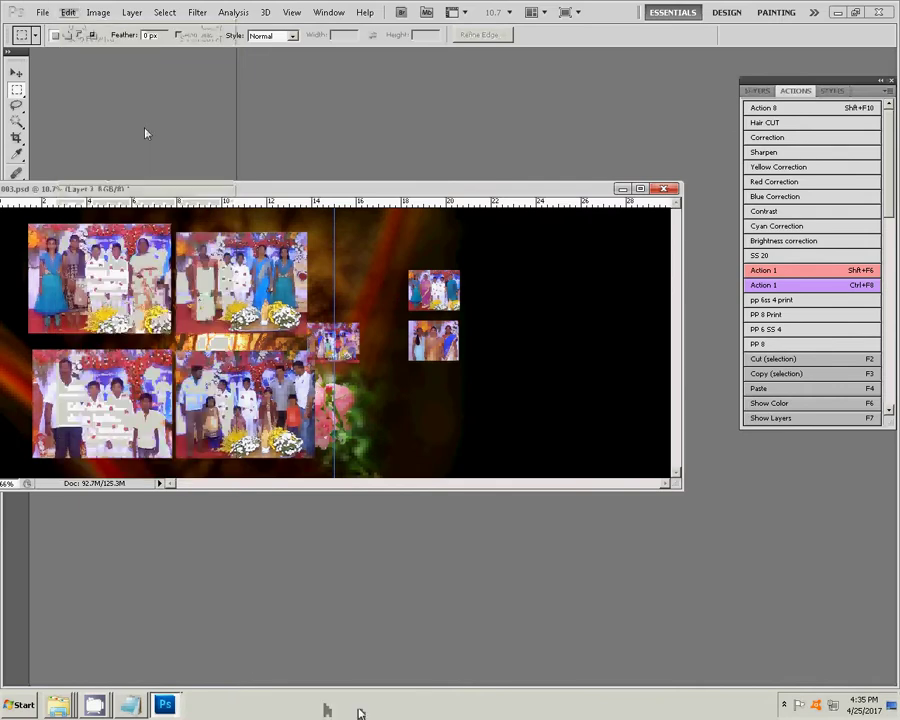
pyautogui.press('v')
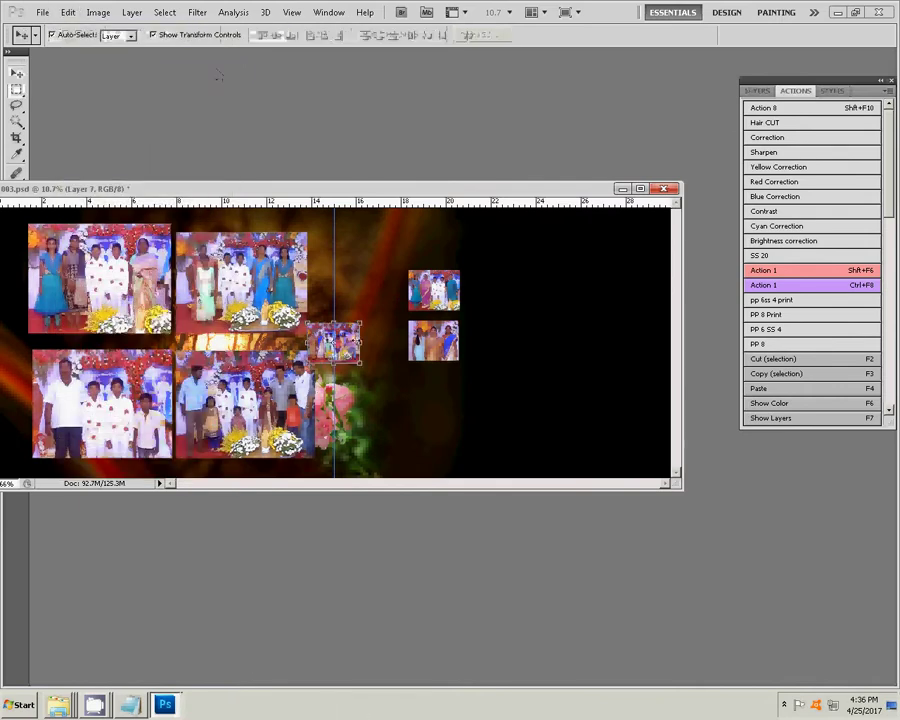
pyautogui.moveTo(333, 340); pyautogui.dragTo(507, 289)
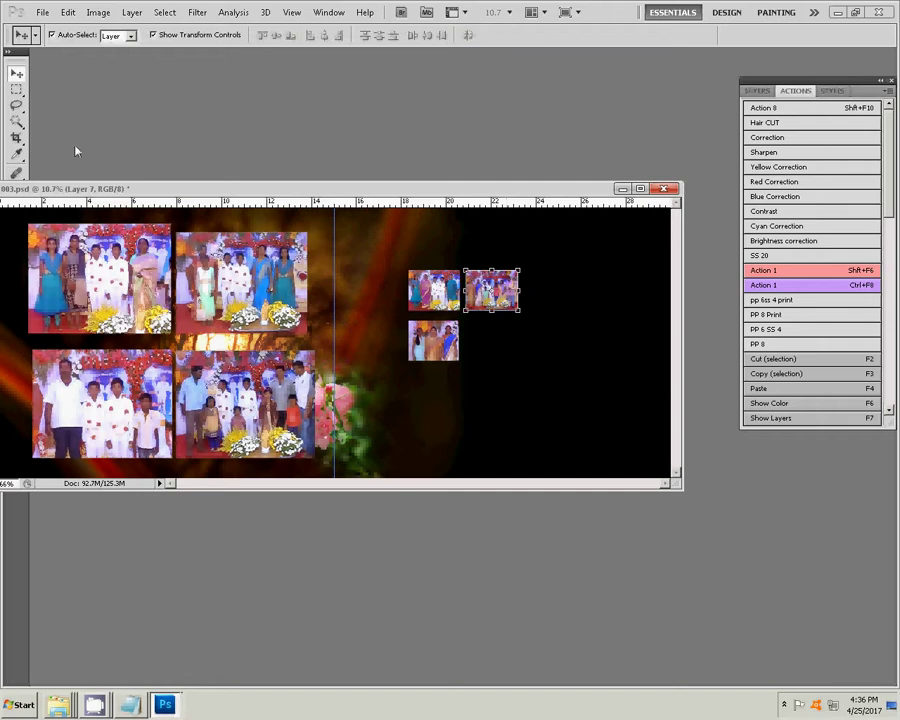
pyautogui.click(62, 708)
# Step: Delete the used file wp_ss_20170408_0079 from the Water Kumar folder
pyautogui.click(46, 637)
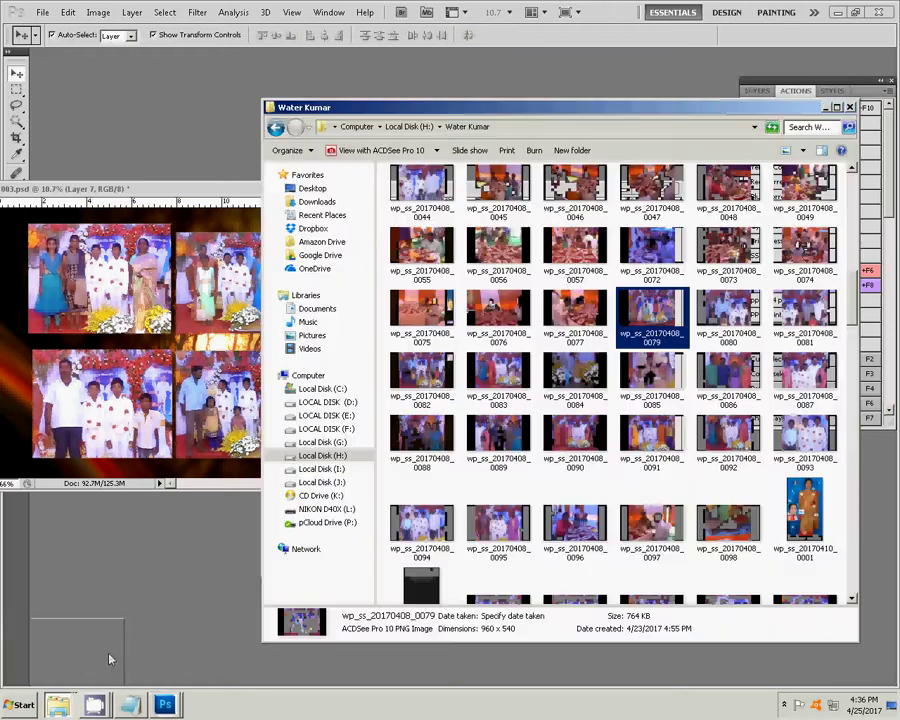
pyautogui.press('Delete')
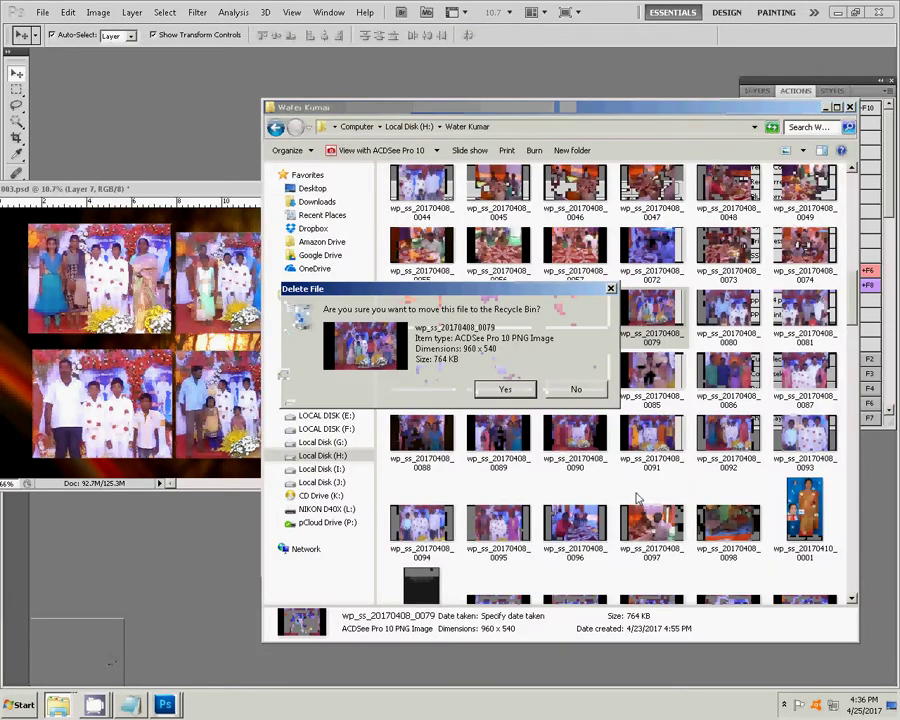
pyautogui.press('Return')
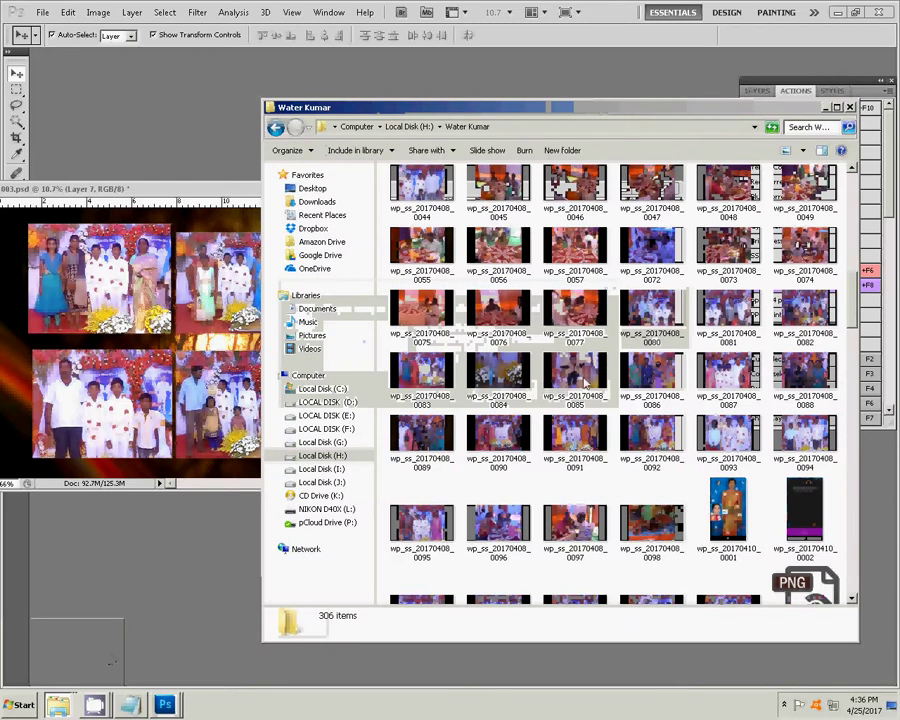
# Step: Open photo wp_ss_20170408_0080 in Photoshop and run the recorded preparation action (Shift+F6)
pyautogui.click(652, 318)
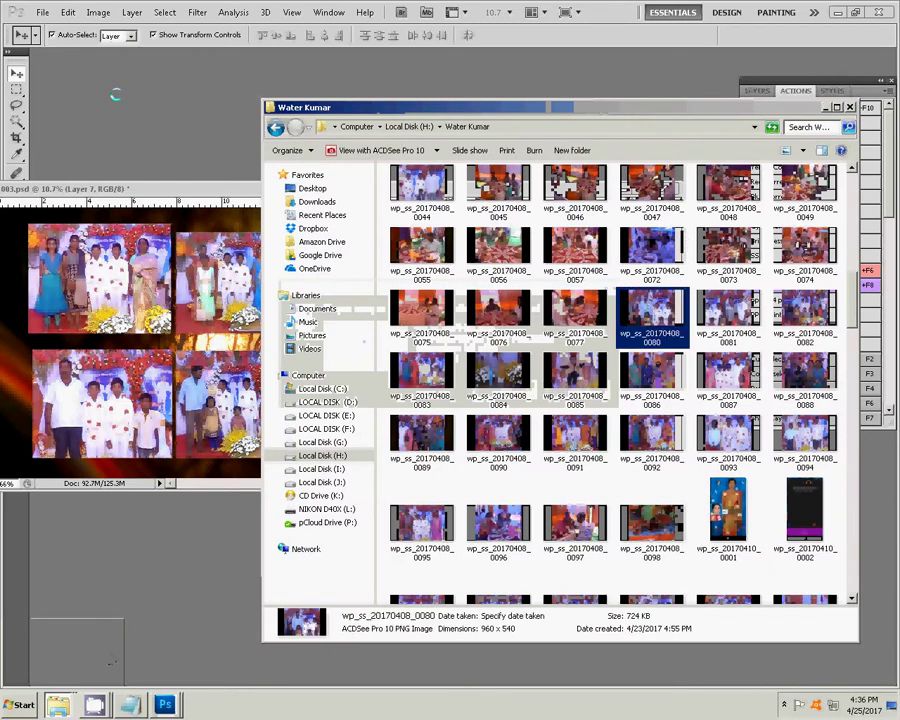
pyautogui.moveTo(682, 248); pyautogui.dragTo(379, 90)
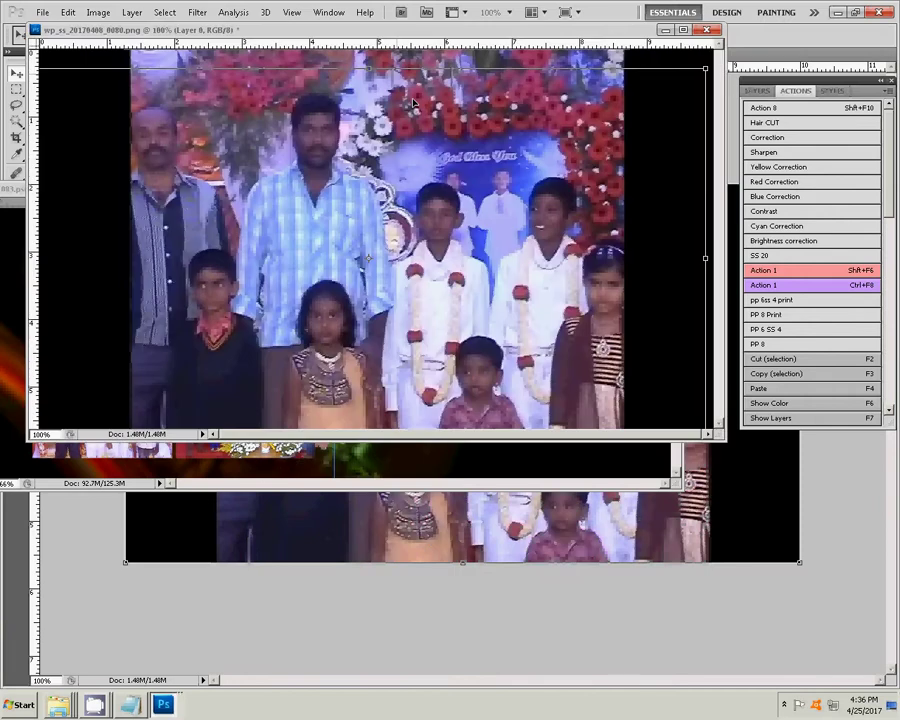
pyautogui.hotkey('shift', 'F6')
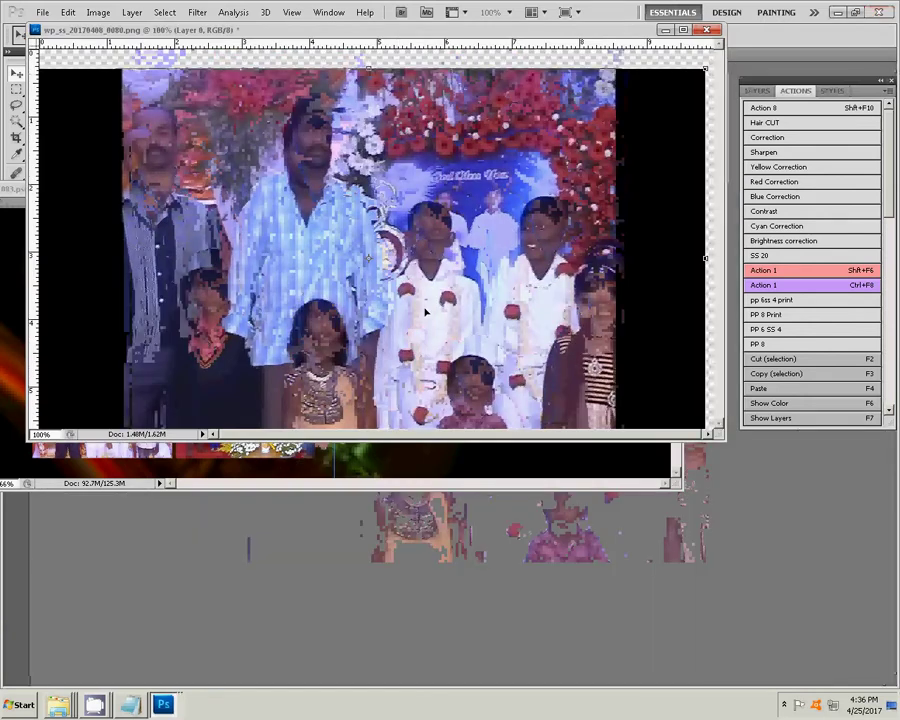
# Step: Shift photo 0080's midtones toward blue, marquee its picture area, and close it unsaved
pyautogui.moveTo(662, 300); pyautogui.dragTo(648, 305)
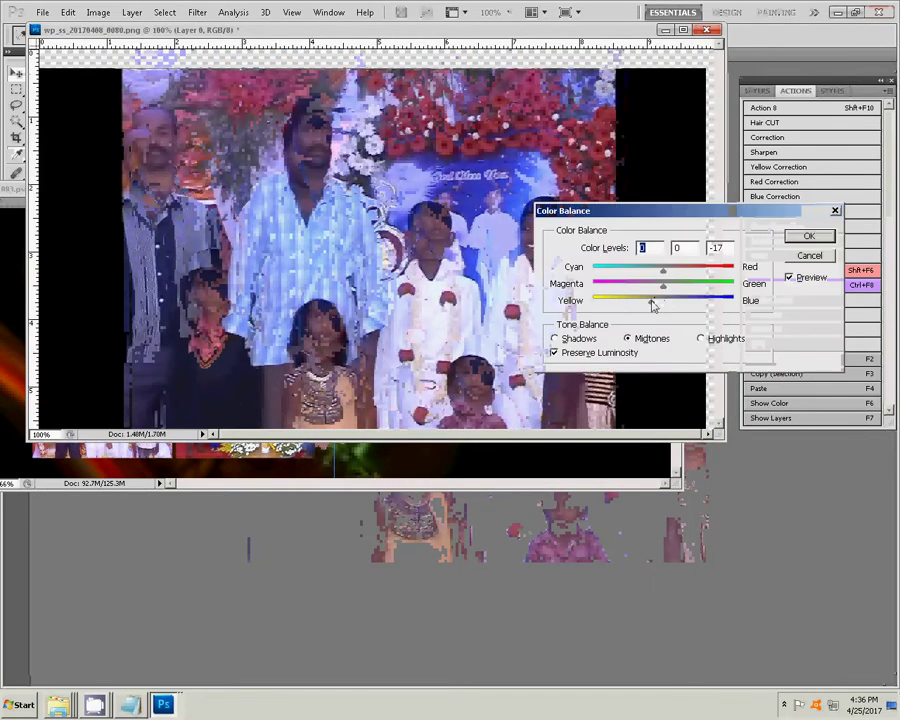
pyautogui.click(806, 238)
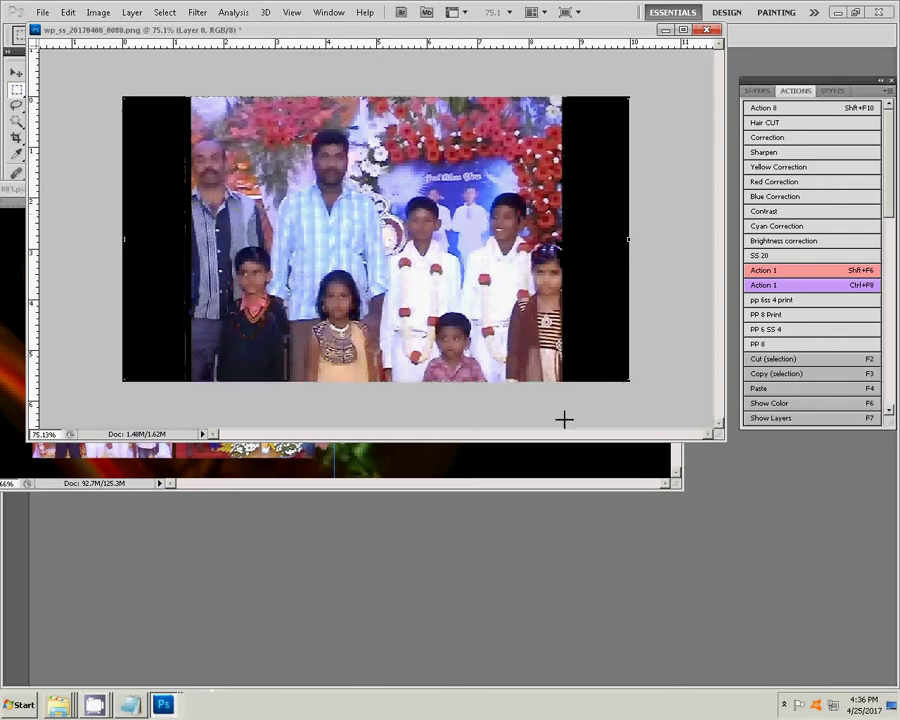
pyautogui.moveTo(564, 420); pyautogui.dragTo(189, 97)
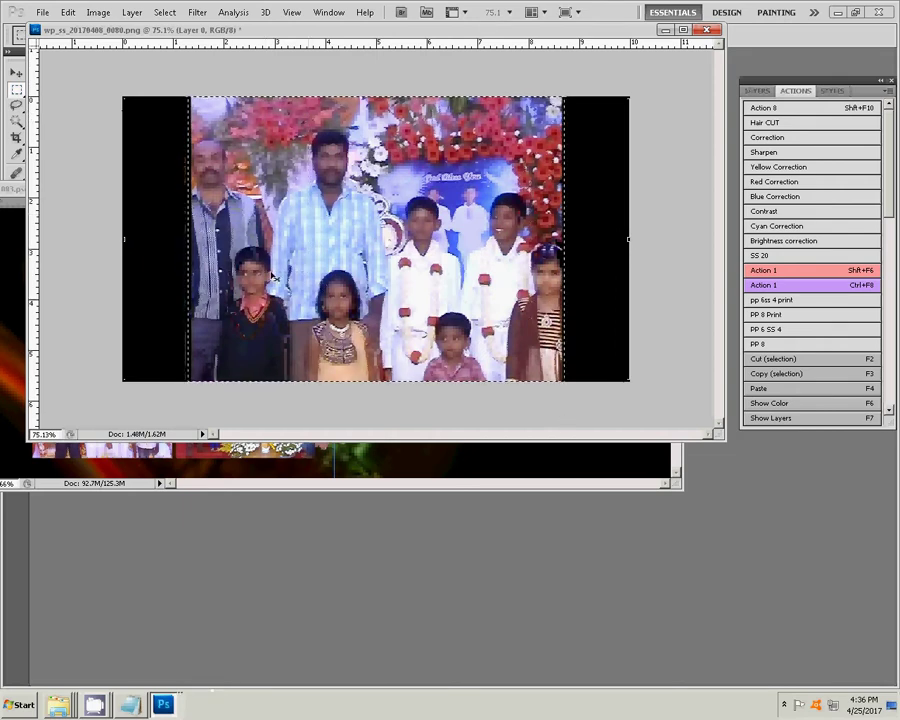
pyautogui.hotkey('ctrl', 'w')
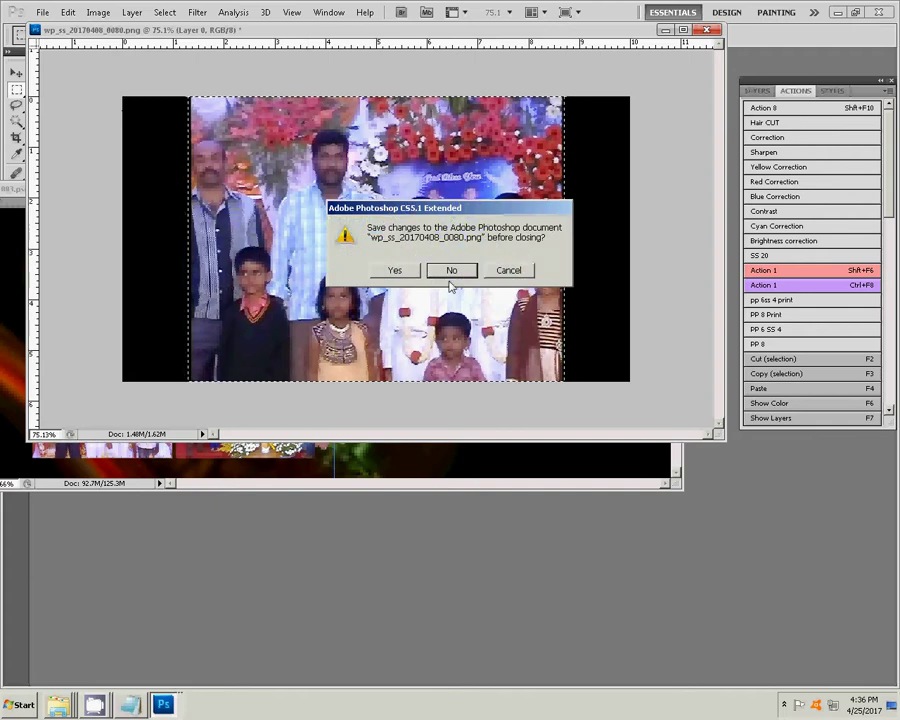
pyautogui.click(446, 273)
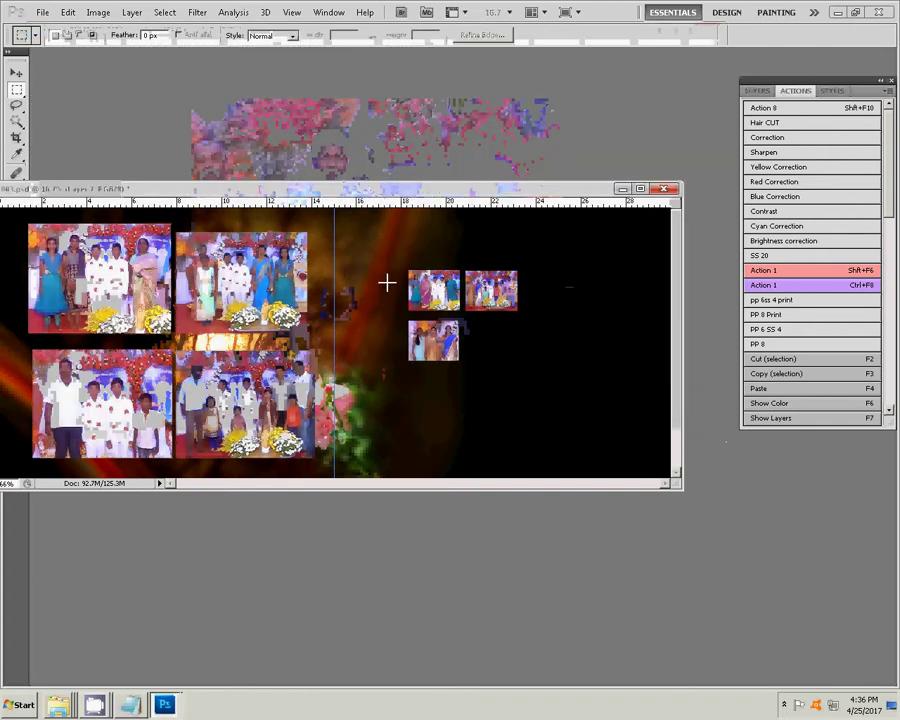
# Step: Paste photo 0080 into the album page and place it beside the other thumbnails
pyautogui.hotkey('ctrl', 'v')
pyautogui.press('v')
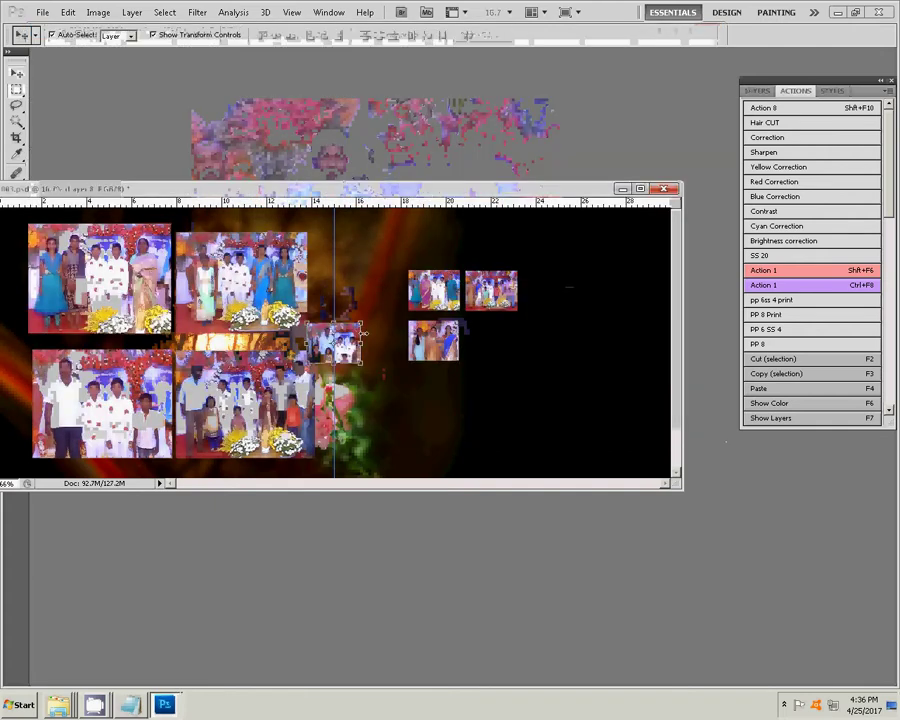
pyautogui.moveTo(352, 340)
pyautogui.mouseDown()
pyautogui.moveTo(526, 378)
pyautogui.moveTo(509, 339)
pyautogui.mouseUp()
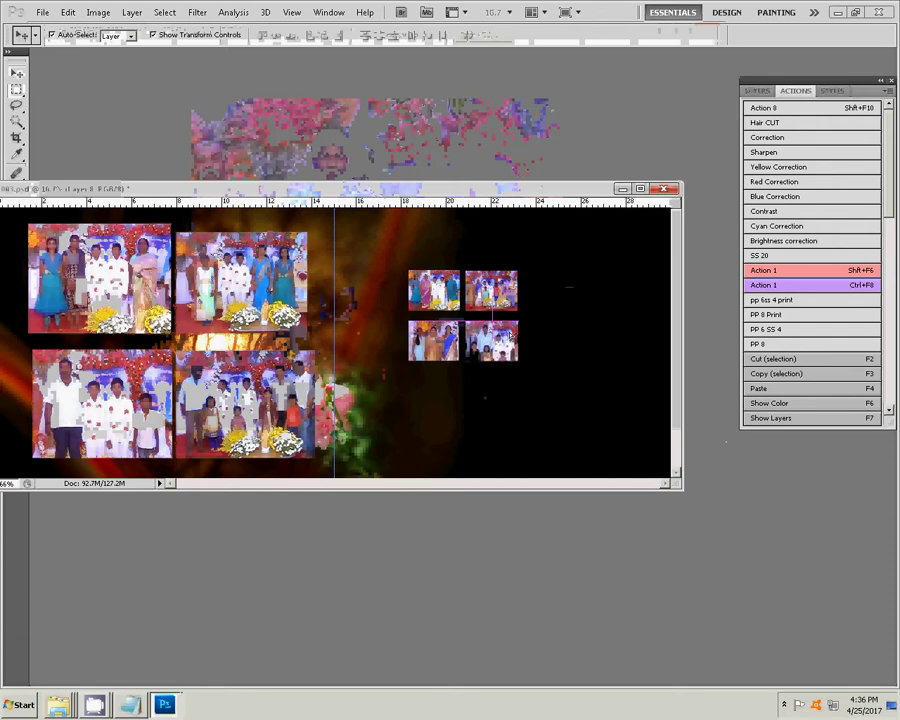
# Step: Move the four thumbnails right and scale them about 239% to fill the page's right half
pyautogui.keyDown('shift'); pyautogui.click(470, 303); pyautogui.keyUp('shift')
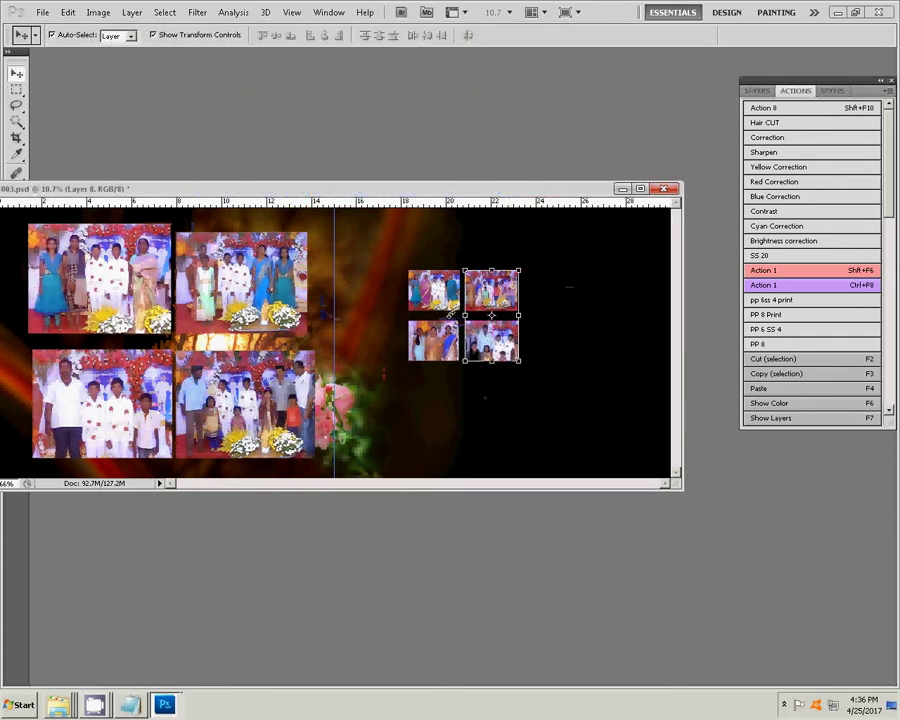
pyautogui.keyDown('shift'); pyautogui.click(449, 313); pyautogui.keyUp('shift')
pyautogui.moveTo(449, 313); pyautogui.dragTo(487, 321)
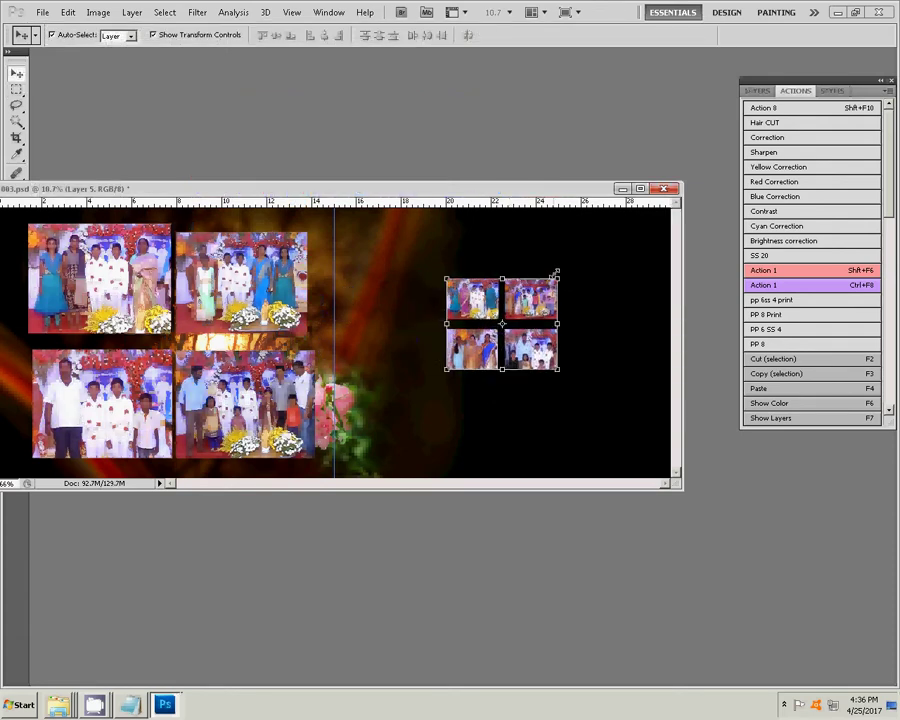
pyautogui.moveTo(556, 277)
pyautogui.mouseDown()
pyautogui.moveTo(628, 262)
pyautogui.moveTo(654, 240)
pyautogui.mouseUp()
pyautogui.moveTo(541, 284); pyautogui.dragTo(544, 302)
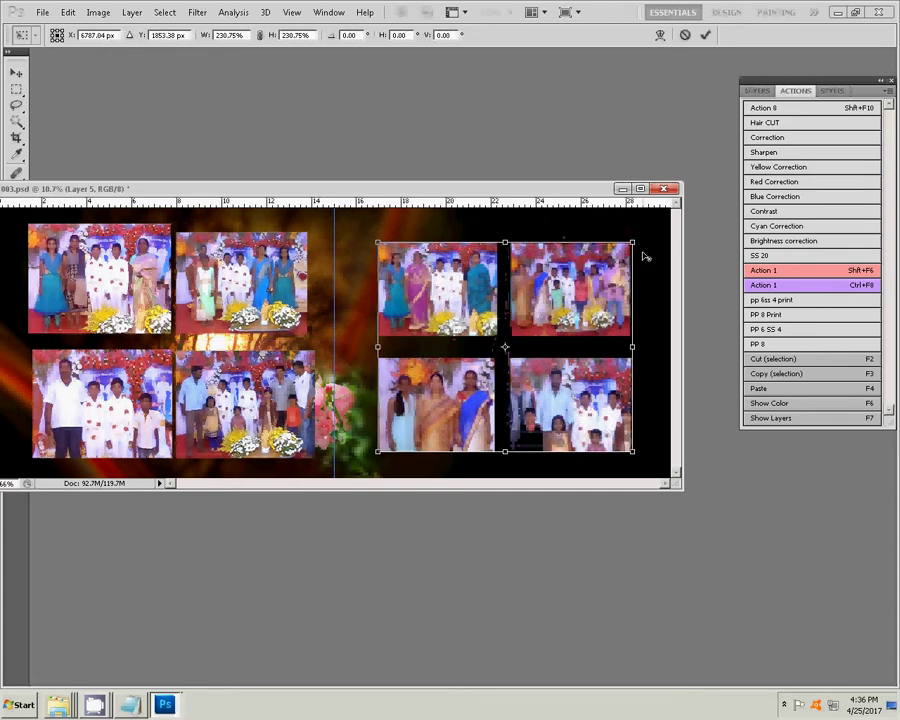
pyautogui.moveTo(632, 242); pyautogui.dragTo(639, 239)
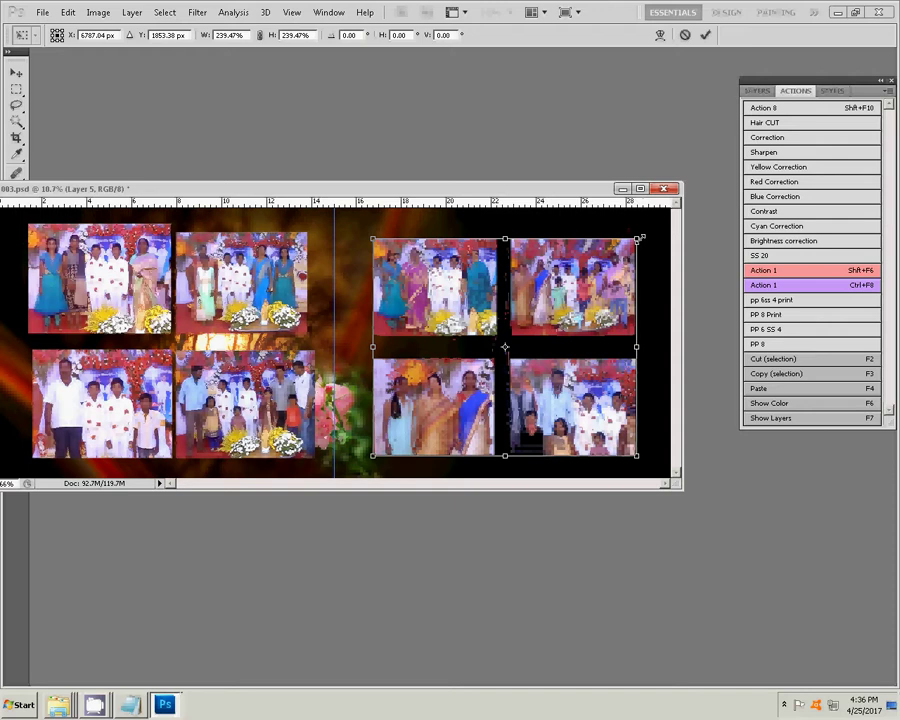
pyautogui.press('Return')
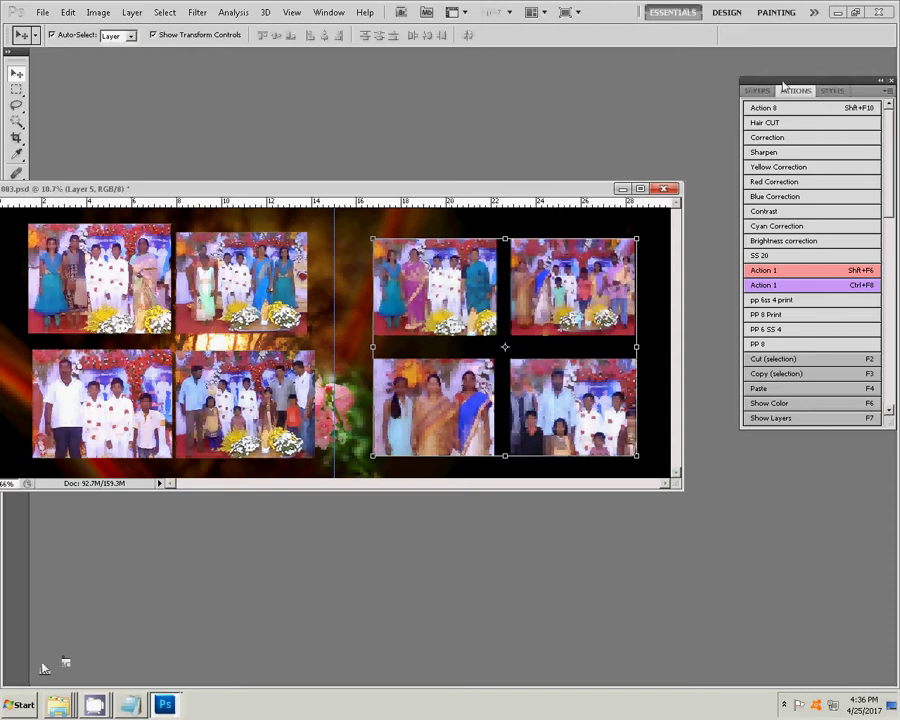
# Step: Give Layer 5, the right photo grid, a 22 px light cyan (a0f0f3) stroke
pyautogui.press('F7')
pyautogui.click(781, 421)
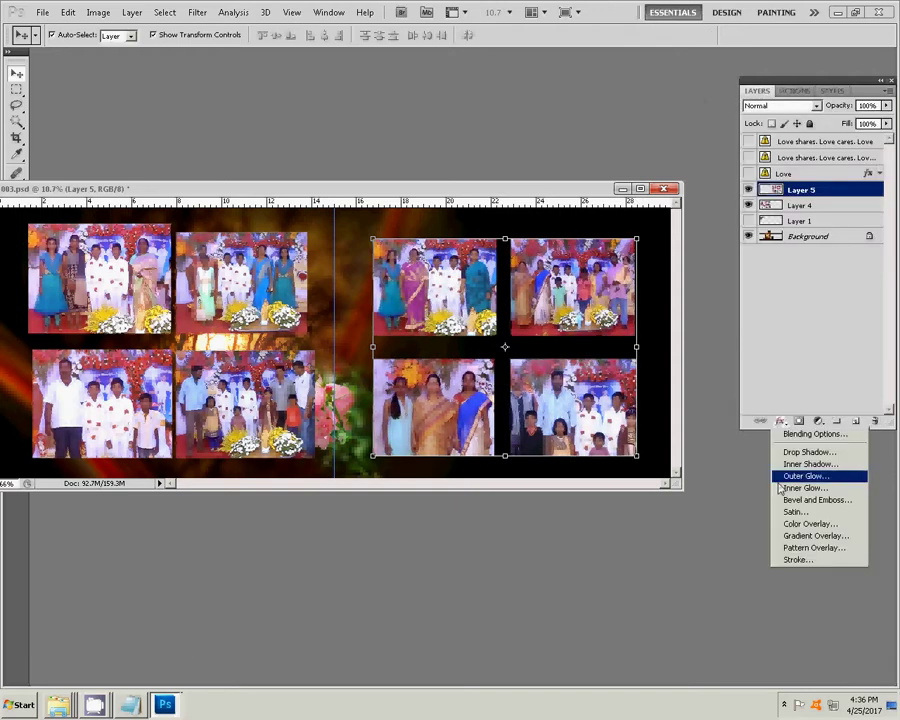
pyautogui.click(798, 559)
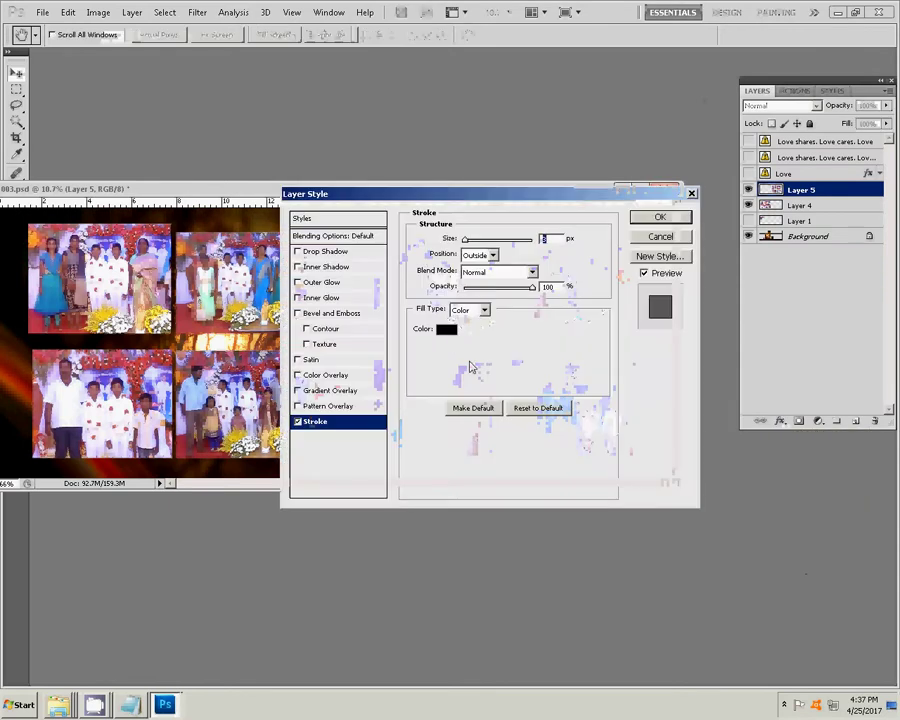
pyautogui.click(476, 362)
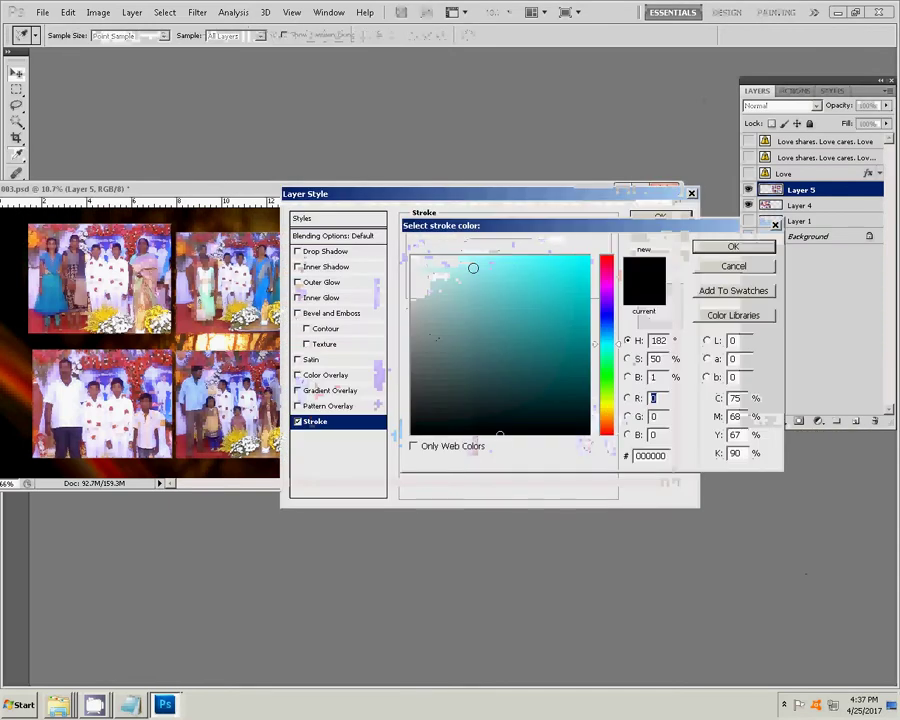
pyautogui.click(471, 263)
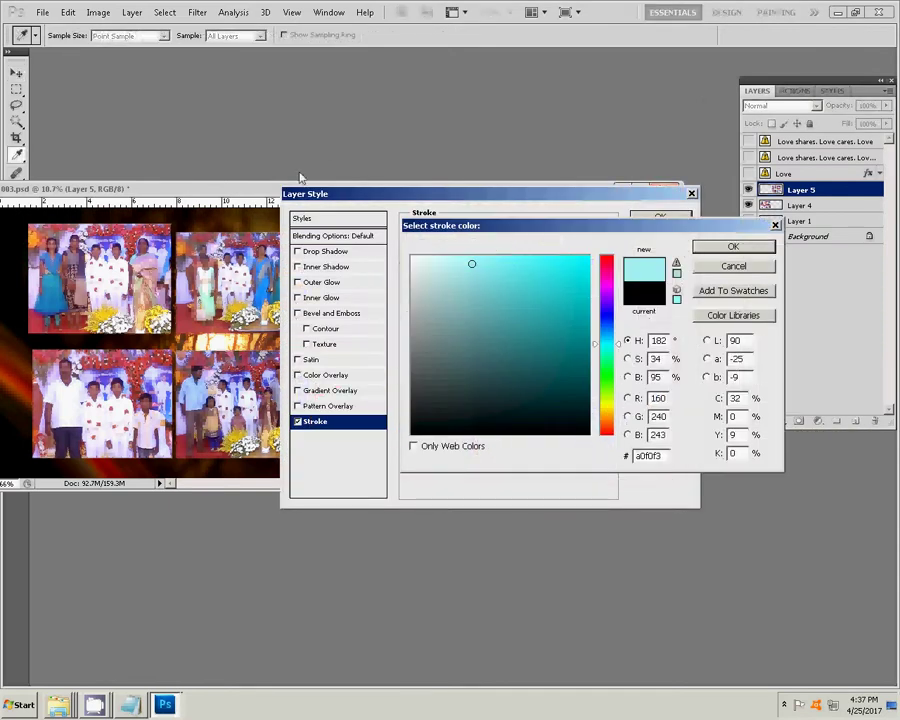
pyautogui.click(720, 246)
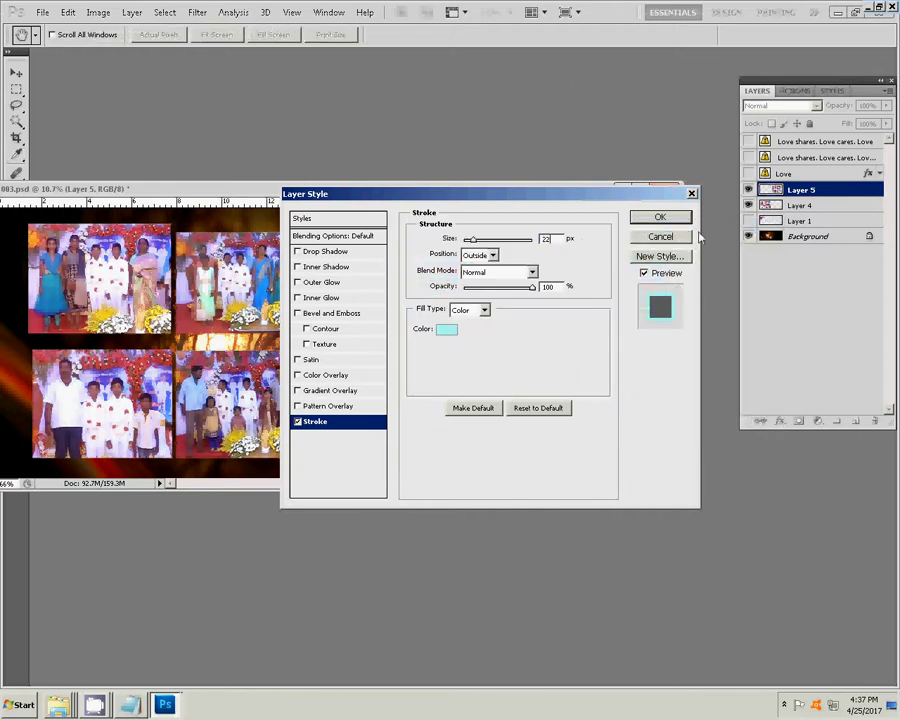
pyautogui.write('22')
pyautogui.click(672, 219)
# Step: Copy Layer 5's stroke style and paste it onto Layer 4, the left photo grid
pyautogui.rightClick(790, 190)
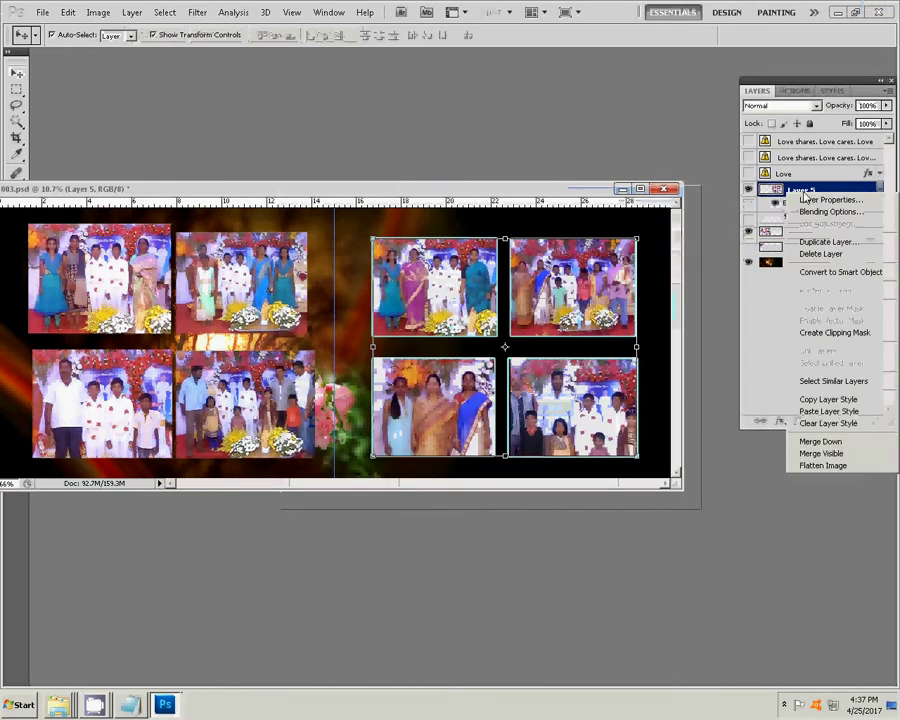
pyautogui.click(828, 399)
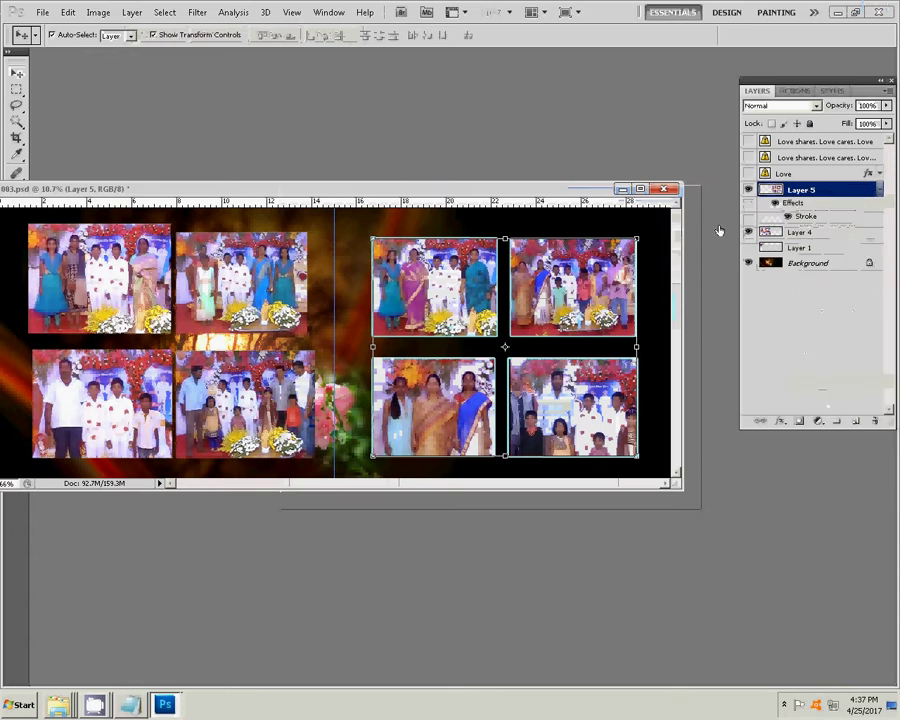
pyautogui.click(840, 232)
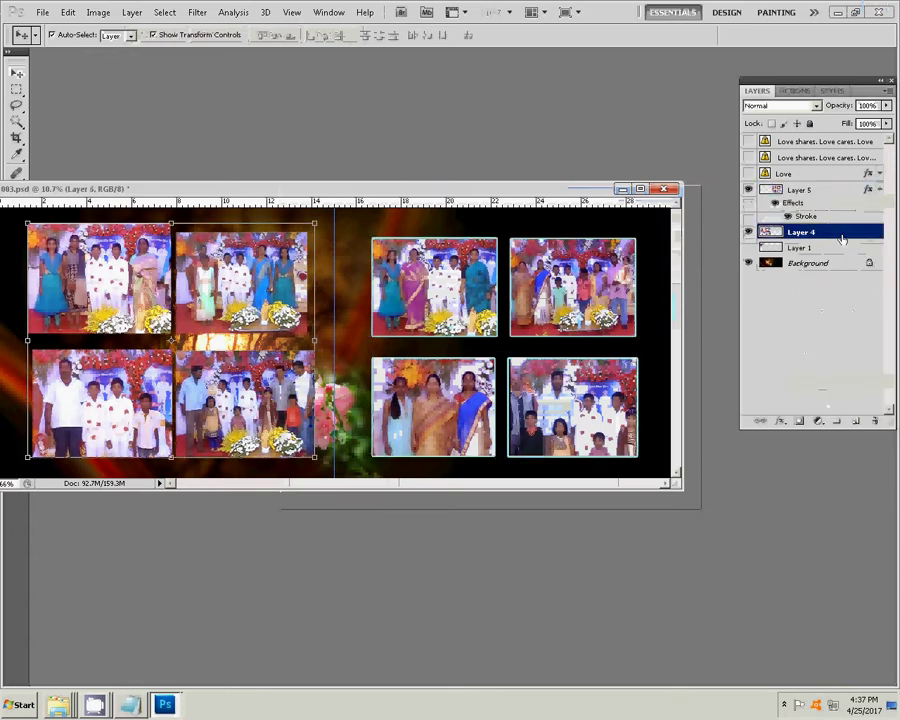
pyautogui.rightClick(843, 232)
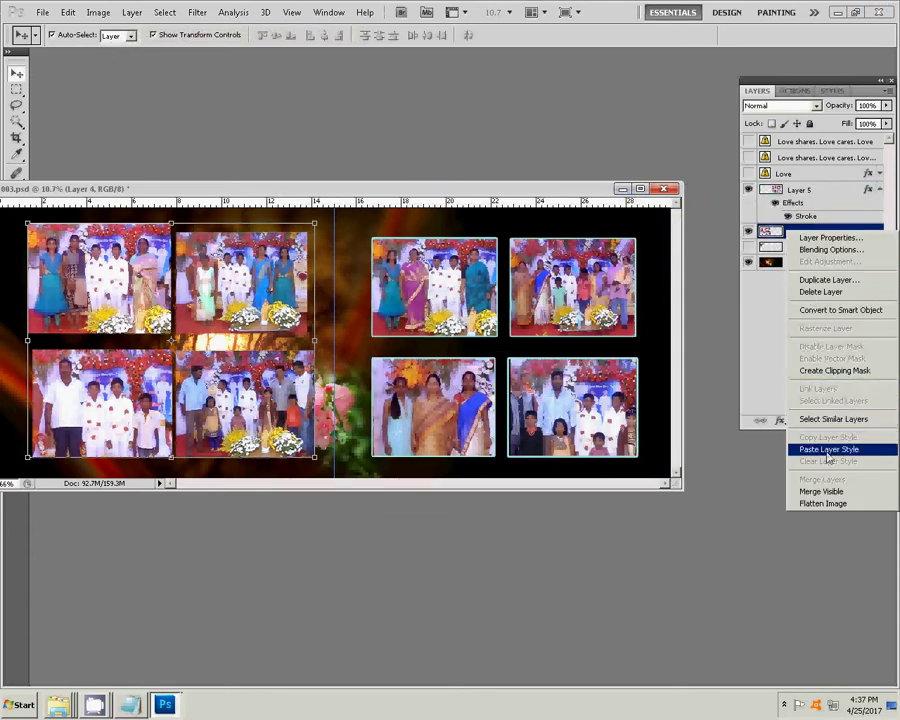
pyautogui.click(828, 449)
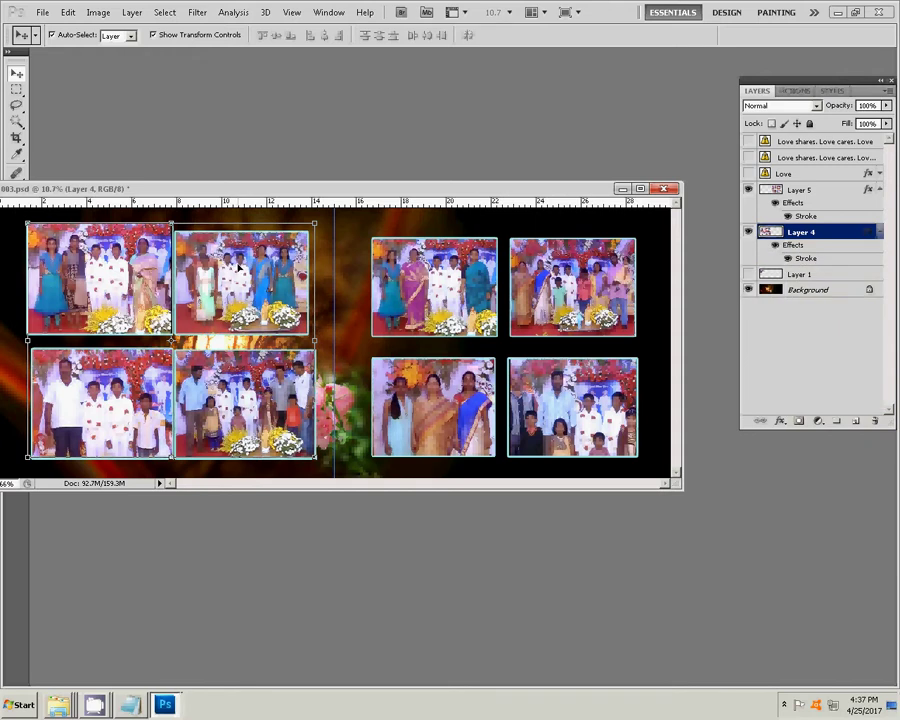
pyautogui.hotkey('ctrl', 'shift', 's')
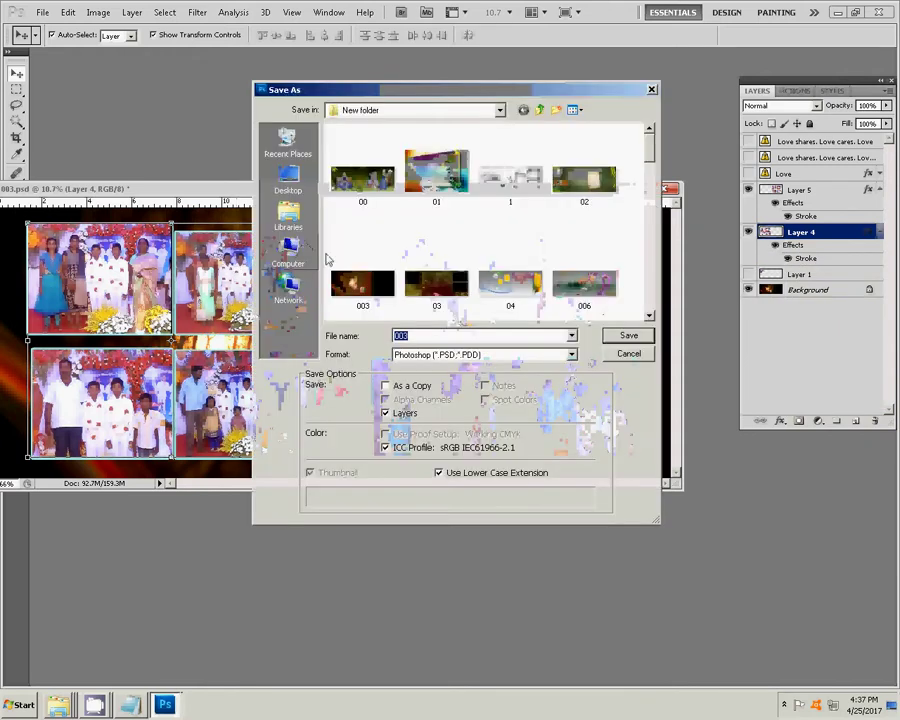
# Step: Save the album page as 09.psd in Local Disk (I:) > K 4, then close it
pyautogui.click(289, 252)
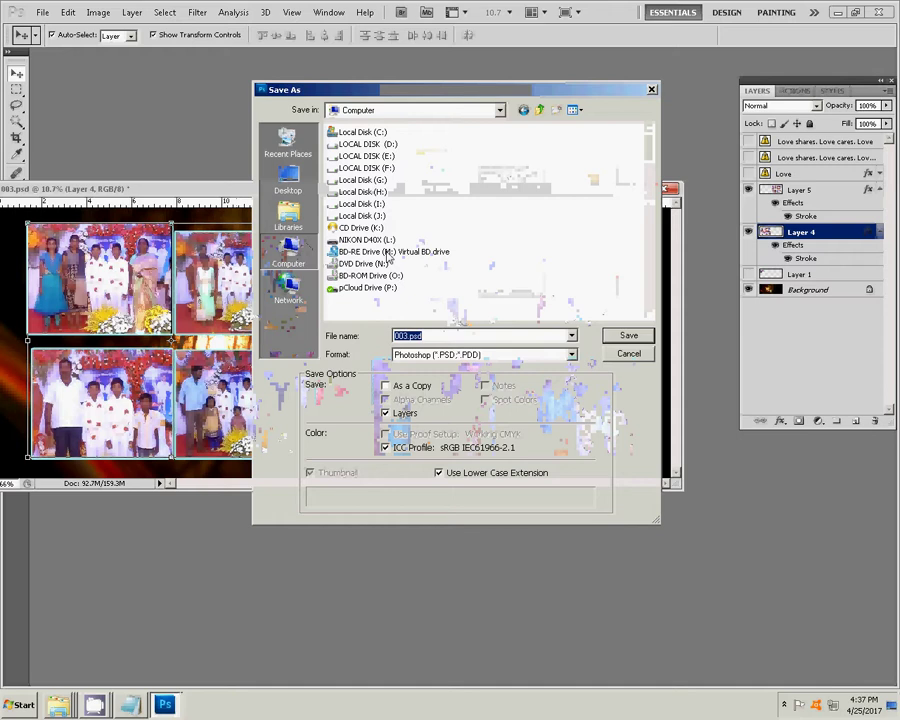
pyautogui.moveTo(361, 204)
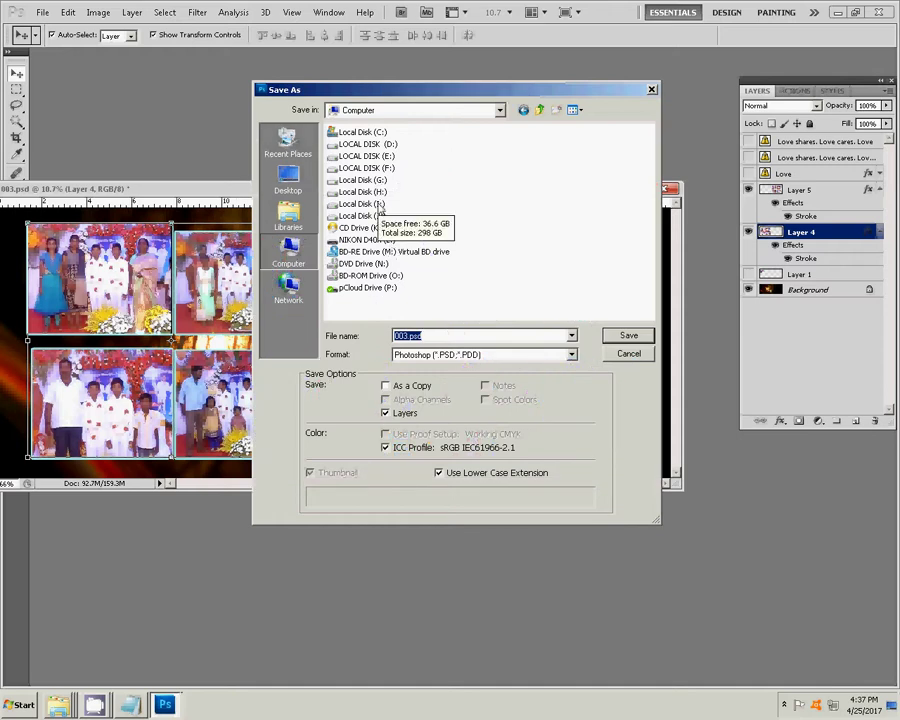
pyautogui.doubleClick(380, 206)
pyautogui.click(472, 133)
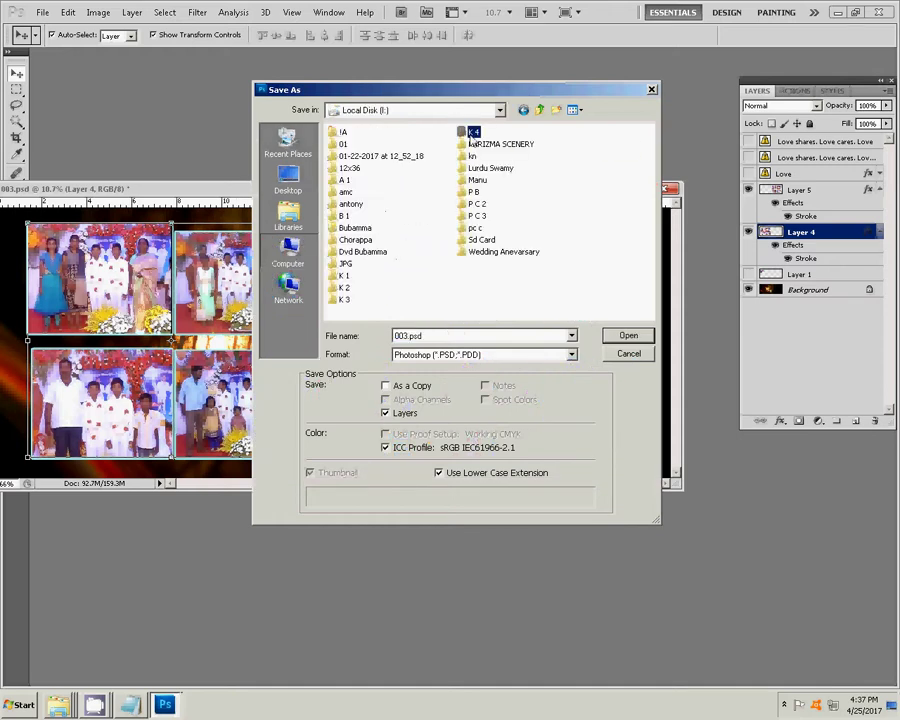
pyautogui.doubleClick(471, 134)
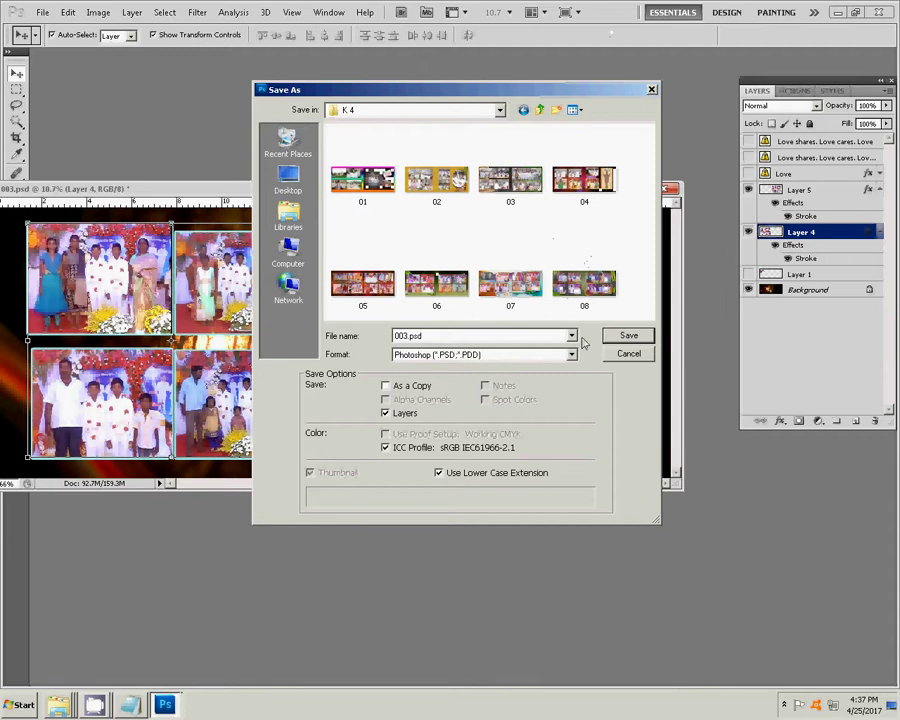
pyautogui.doubleClick(440, 335)
pyautogui.write('0')
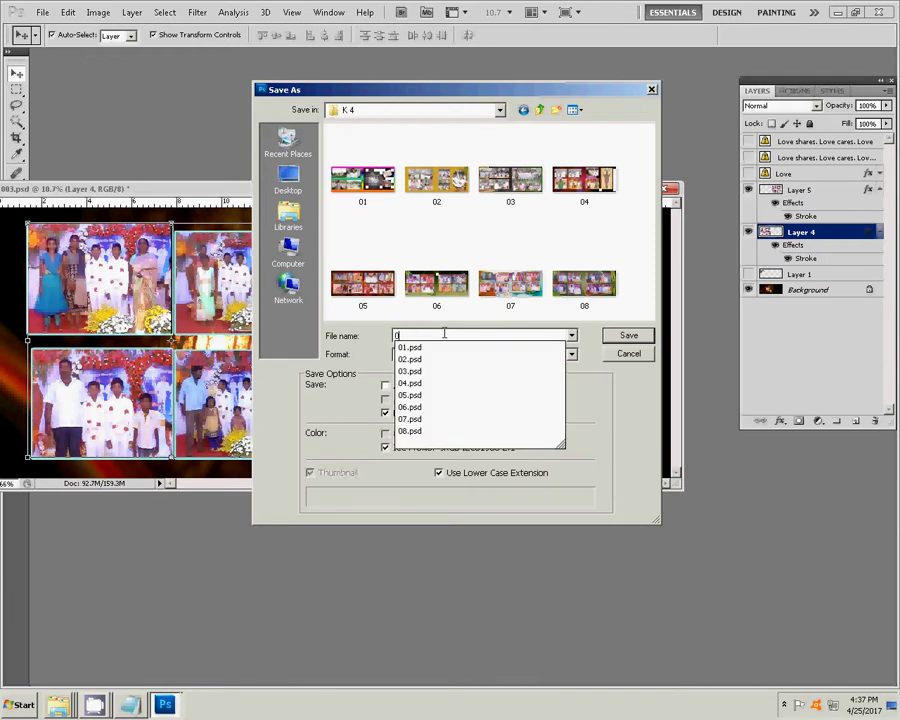
pyautogui.write('9')
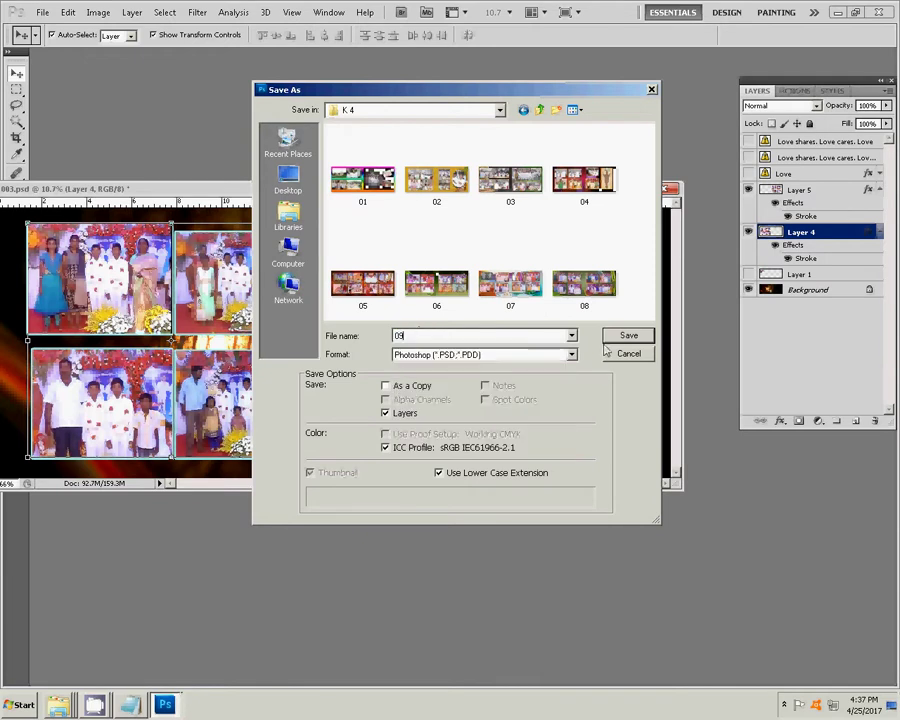
pyautogui.click(615, 338)
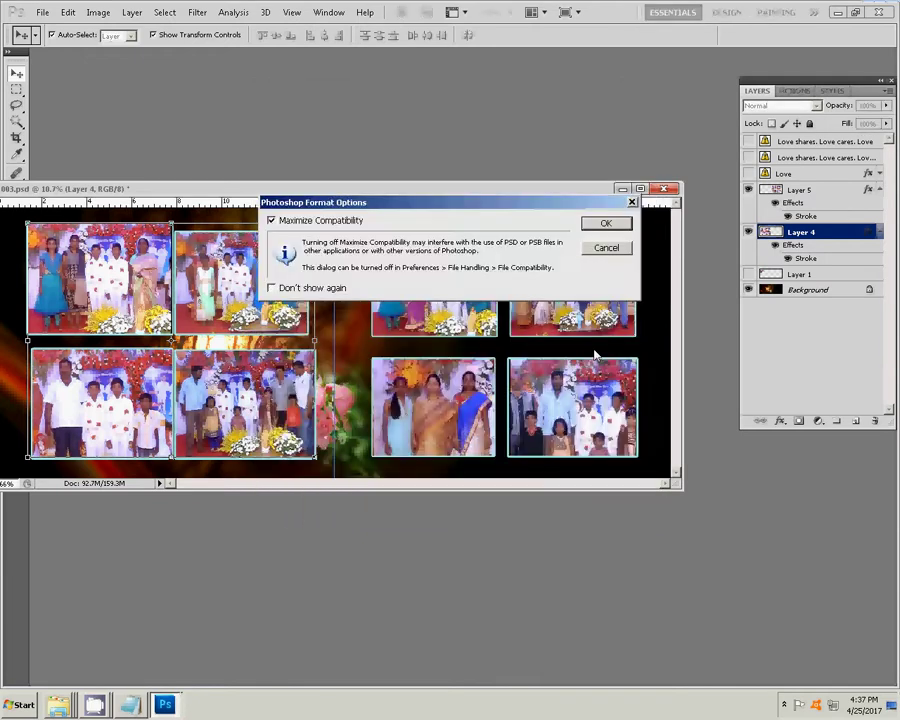
pyautogui.click(605, 223)
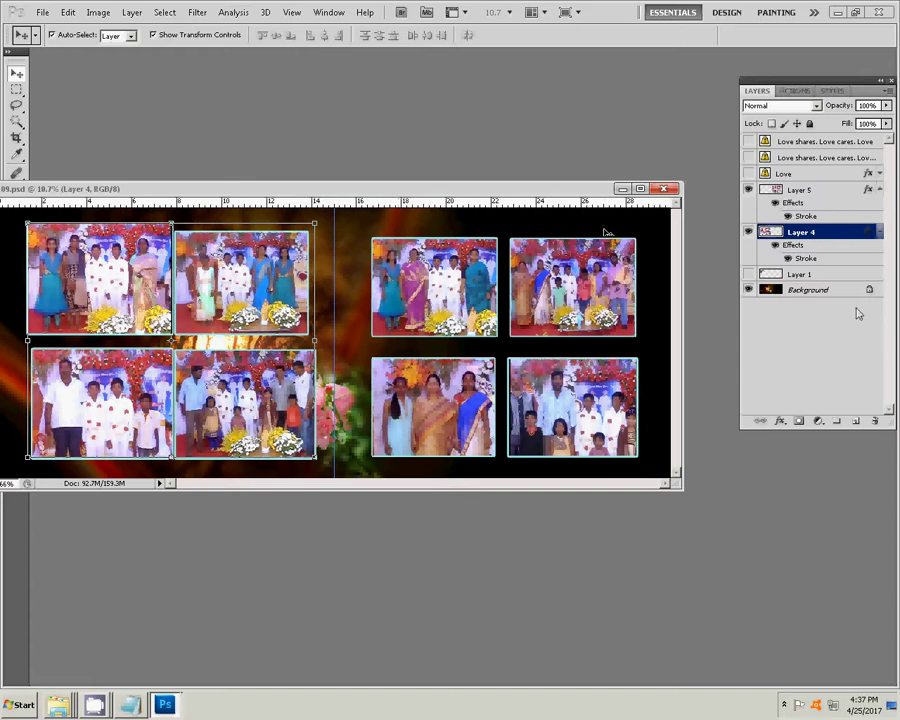
pyautogui.click(664, 188)
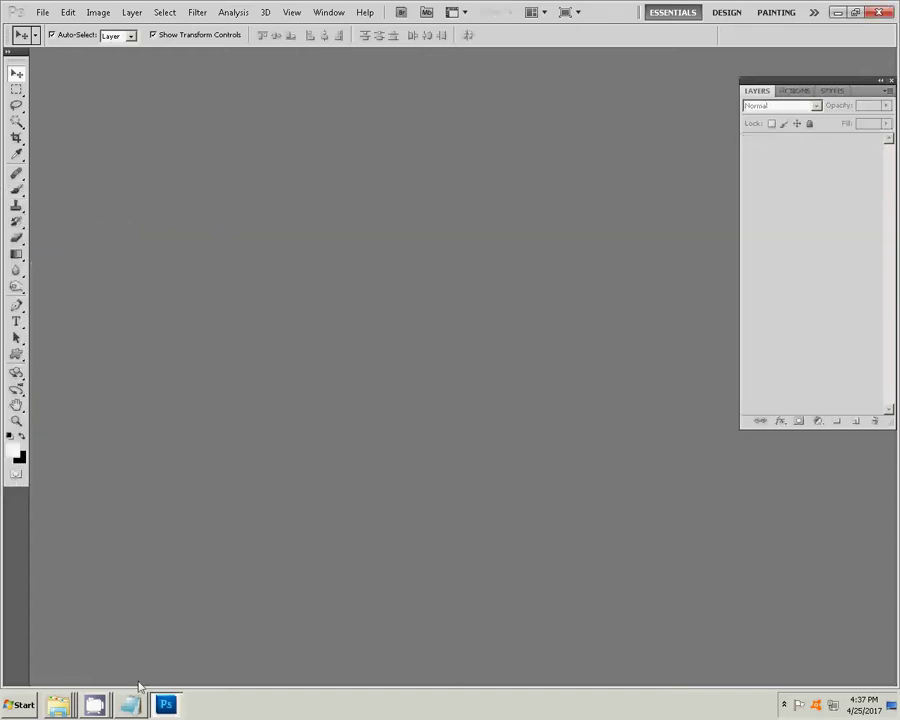